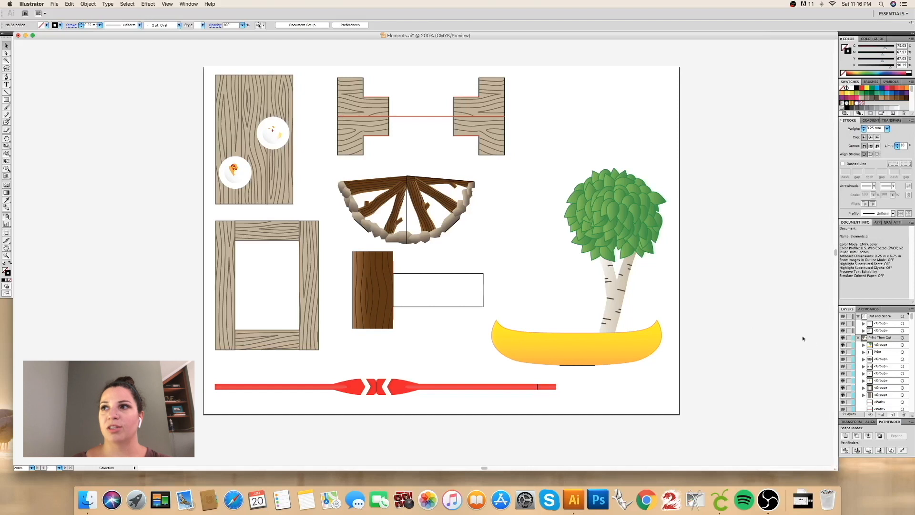
Step: Hide the Print Then Cut layer and check which lines each group in the Cut and Score layer contains
left_click(842, 338)
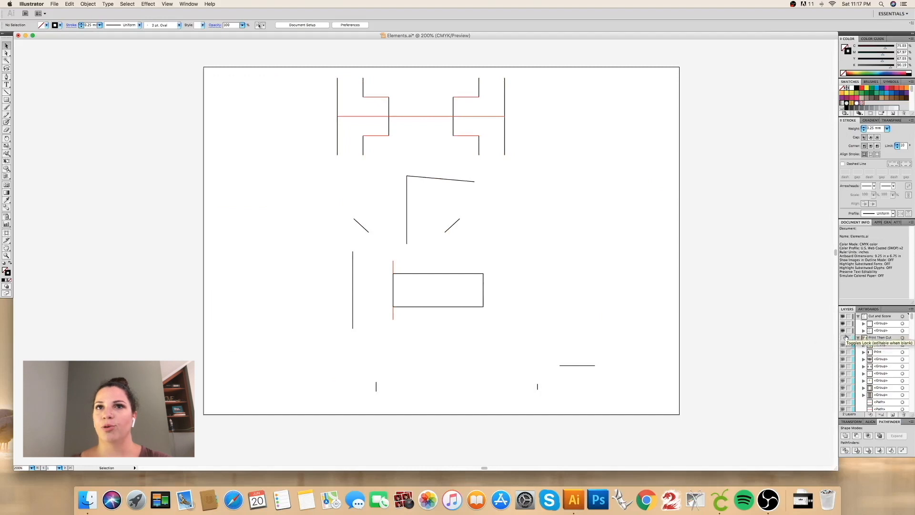
left_click(843, 330)
left_click(842, 330)
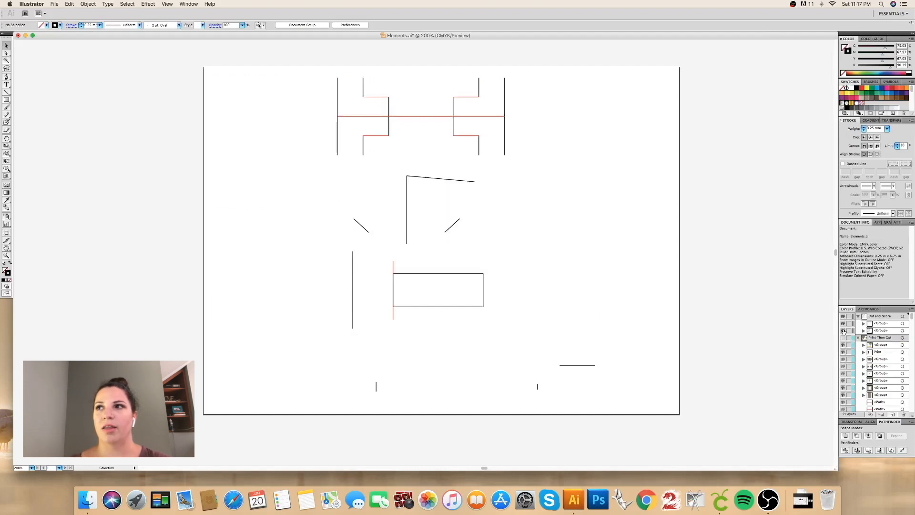
left_click(843, 324)
left_click(843, 323)
Step: Turn the red line group and the black line group in the Cut and Score layer into separate compound paths
left_click(902, 323)
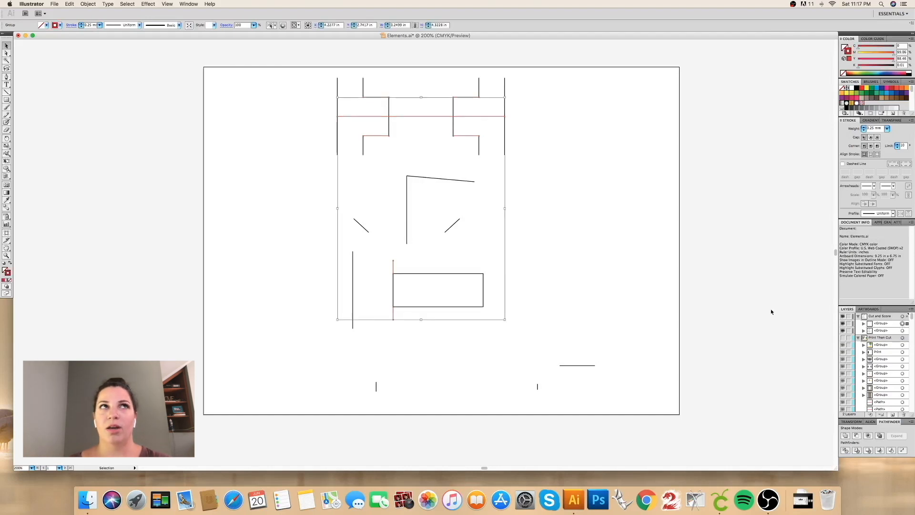
left_click(88, 4)
mouse_move(124, 196)
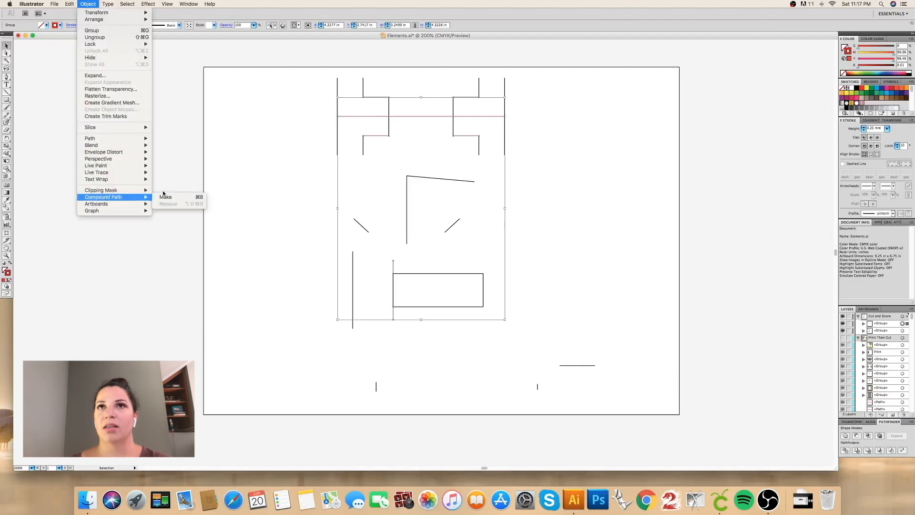
left_click(165, 197)
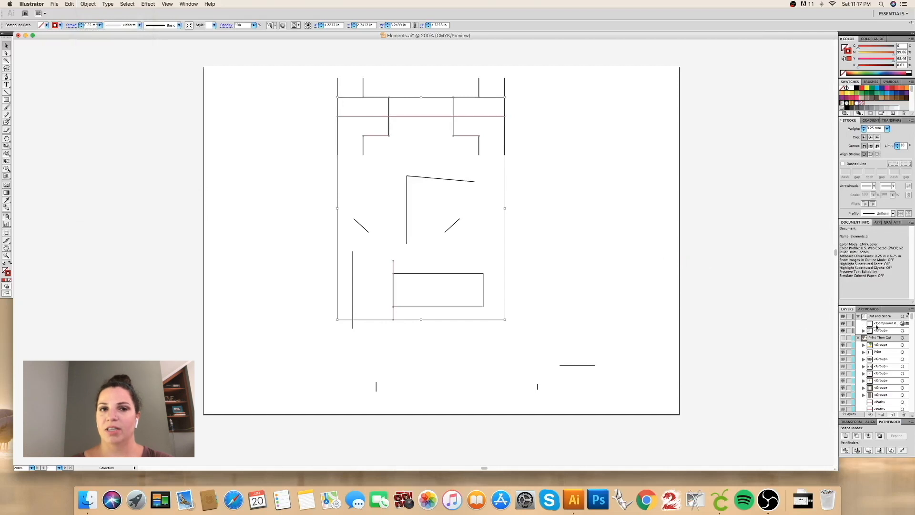
left_click(902, 331)
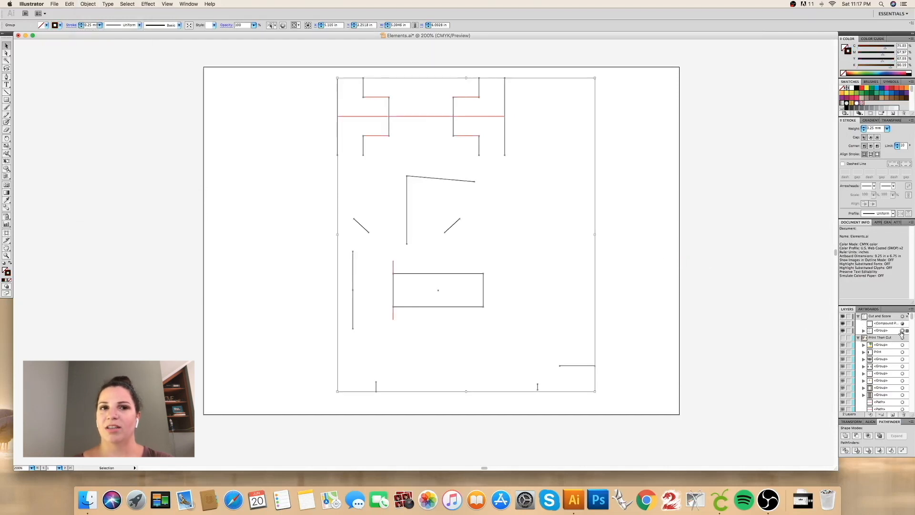
key("super+shift+g")
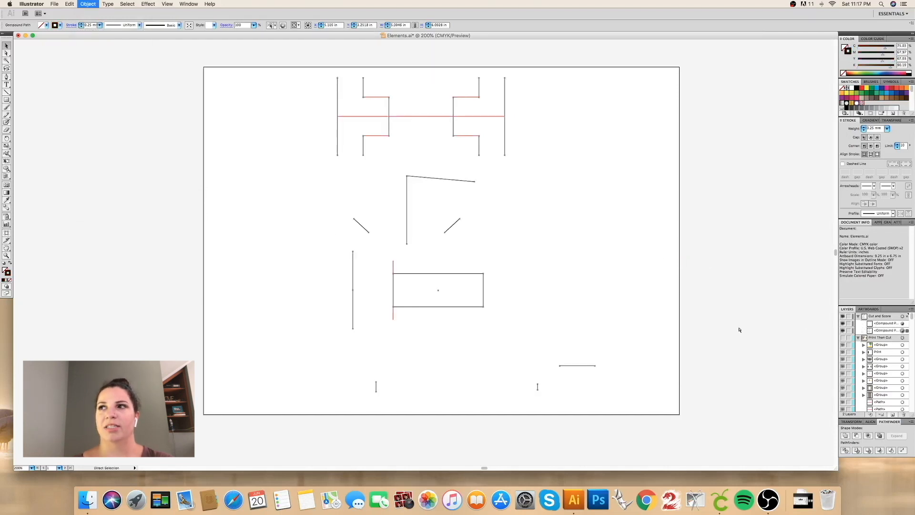
Step: Rename the upper compound path in the Cut and Score layer Cut and the lower one Score
double_click(884, 324)
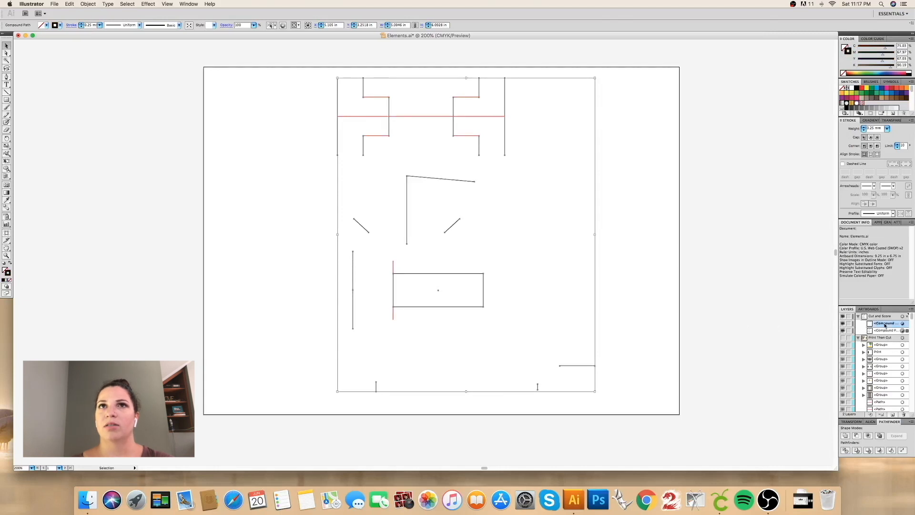
type("Cut")
key("Return")
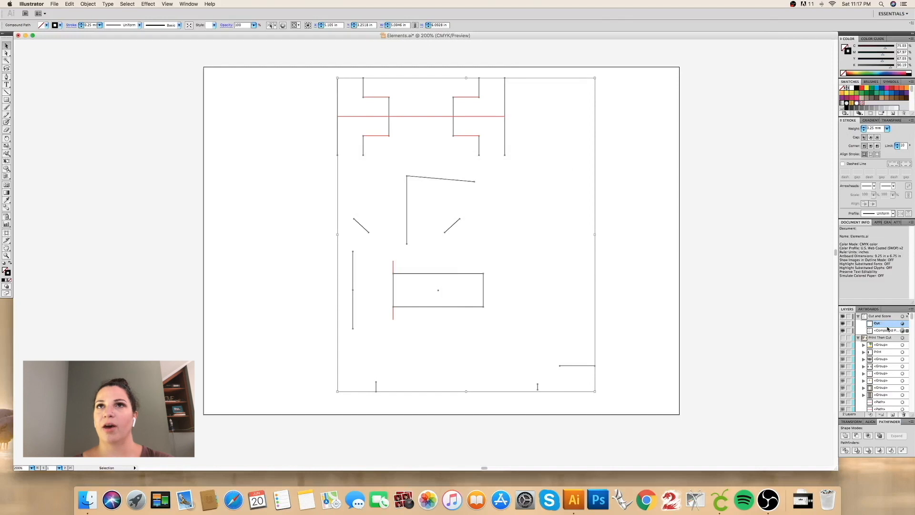
double_click(883, 330)
type("Score")
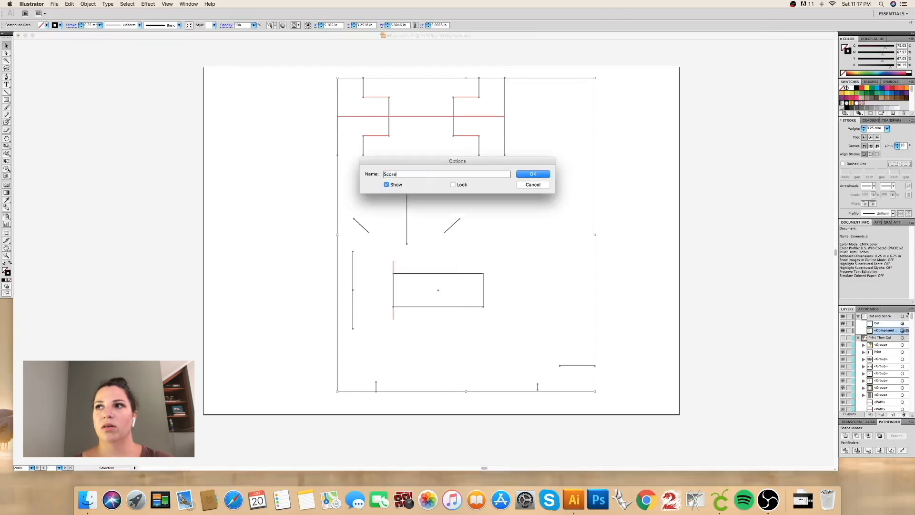
key("Return")
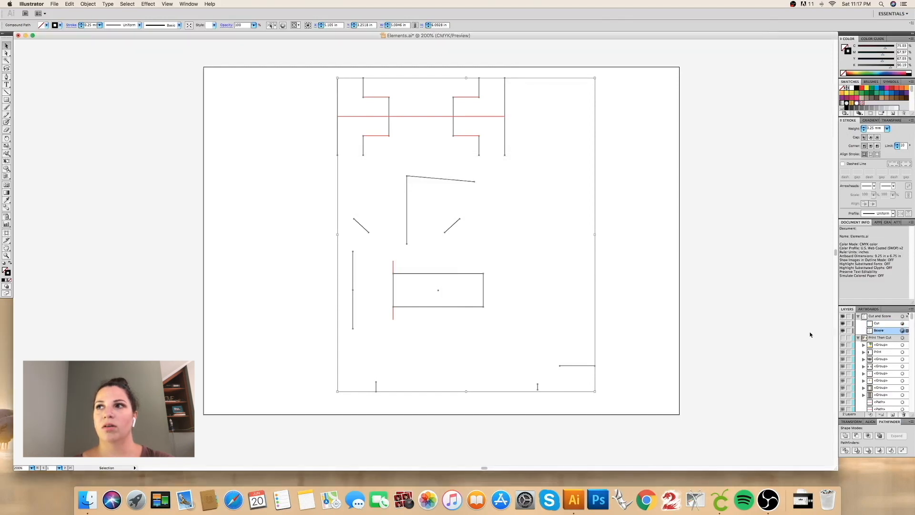
left_click(843, 332)
left_click(843, 335)
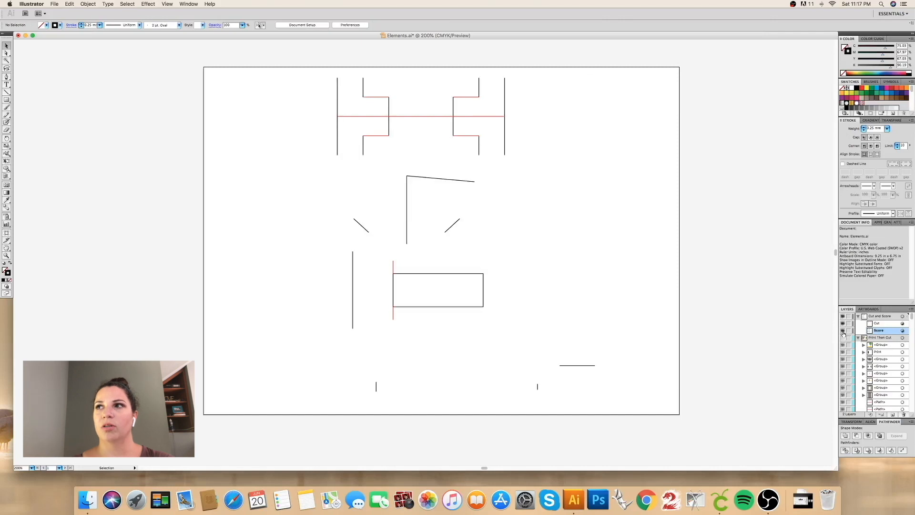
Step: Show the Print Then Cut artwork again and collapse both layers in the layer list
left_click(858, 317)
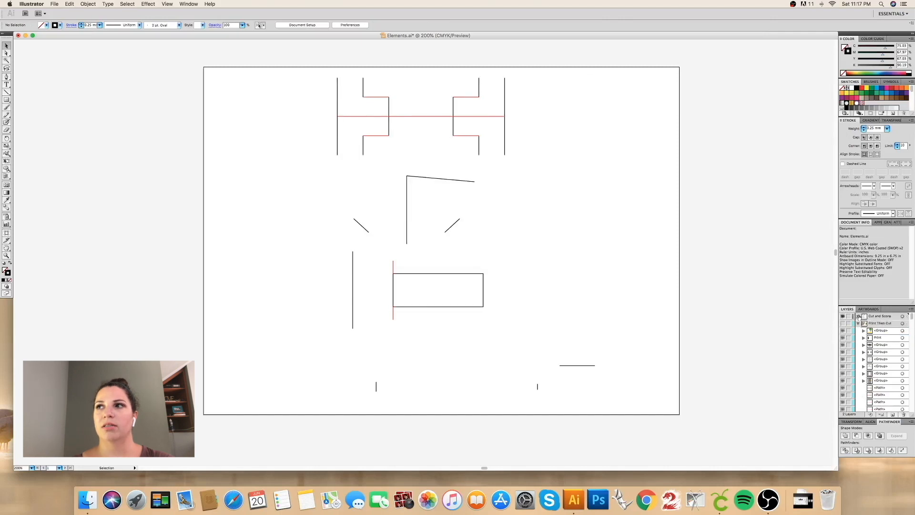
left_click(843, 325)
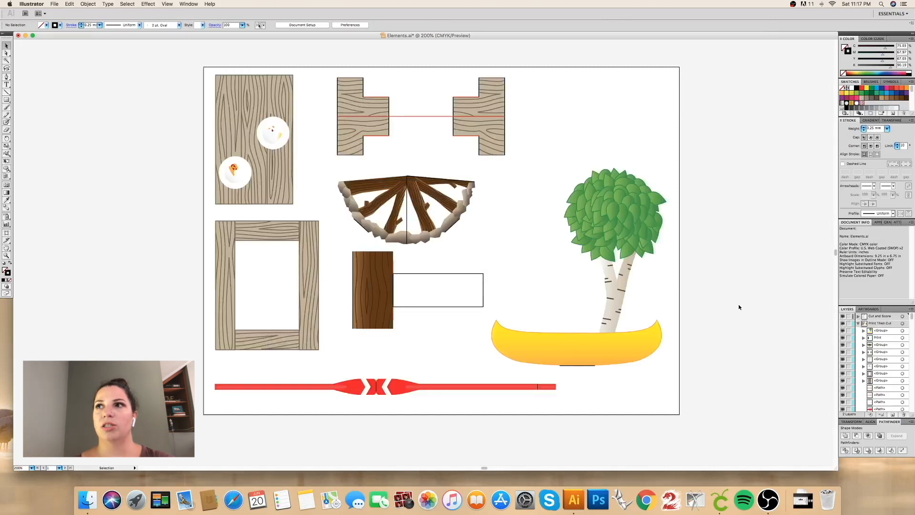
left_click(859, 324)
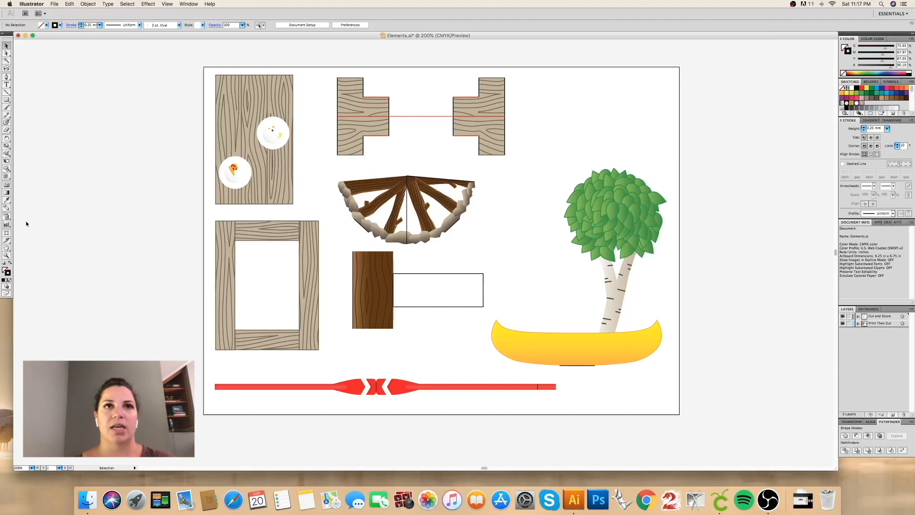
Step: Fit the artboard to the artwork bounds
left_click(6, 234)
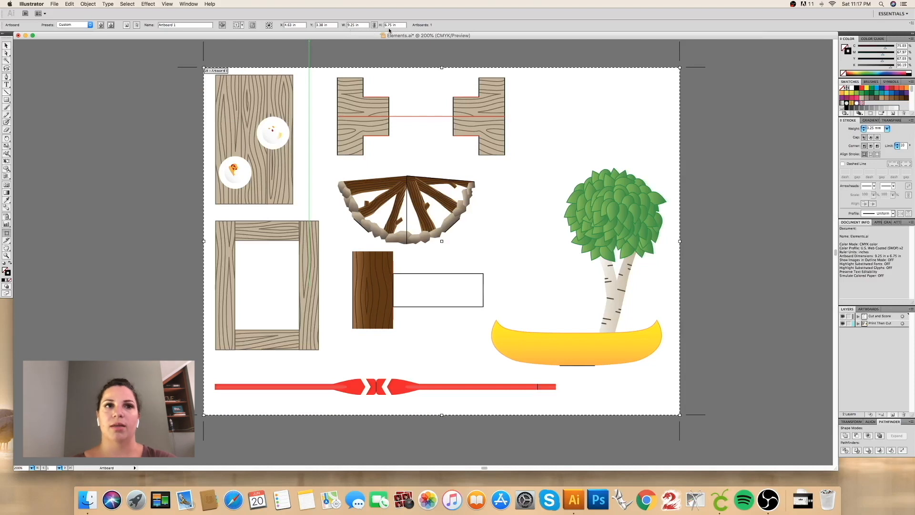
left_click(80, 26)
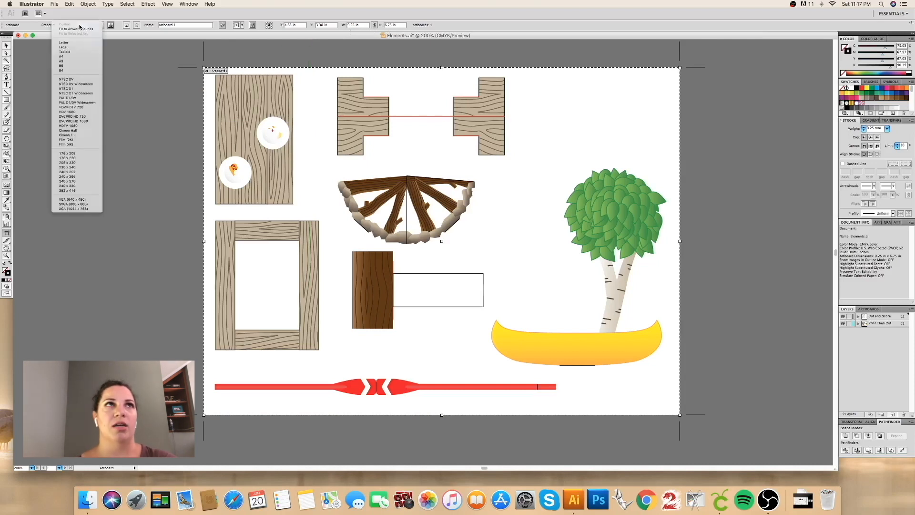
left_click(95, 29)
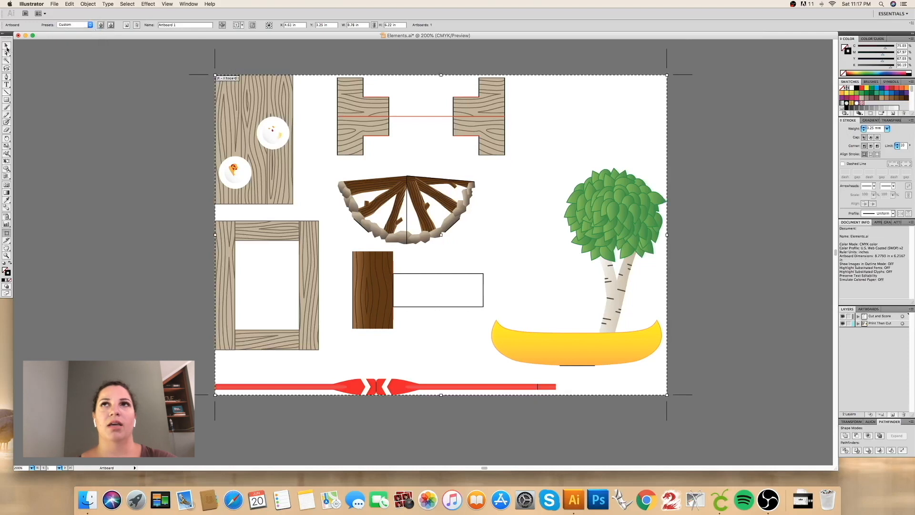
left_click(6, 46)
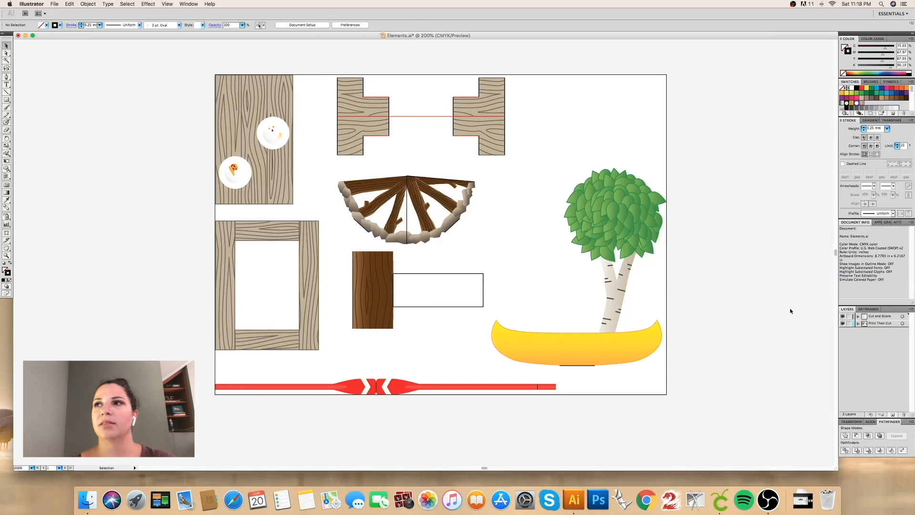
Step: Hide the Cut and Score layer and open Save for Web & Devices for the remaining artwork
left_click(842, 316)
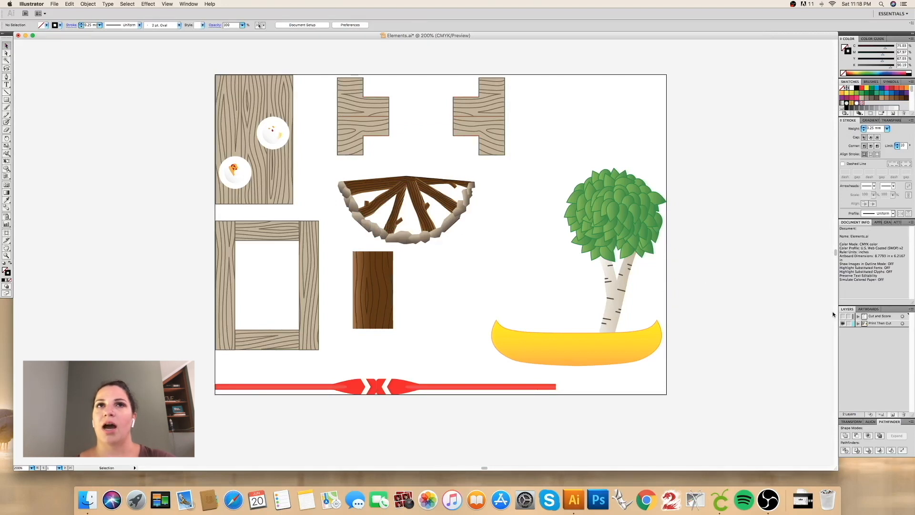
left_click(58, 4)
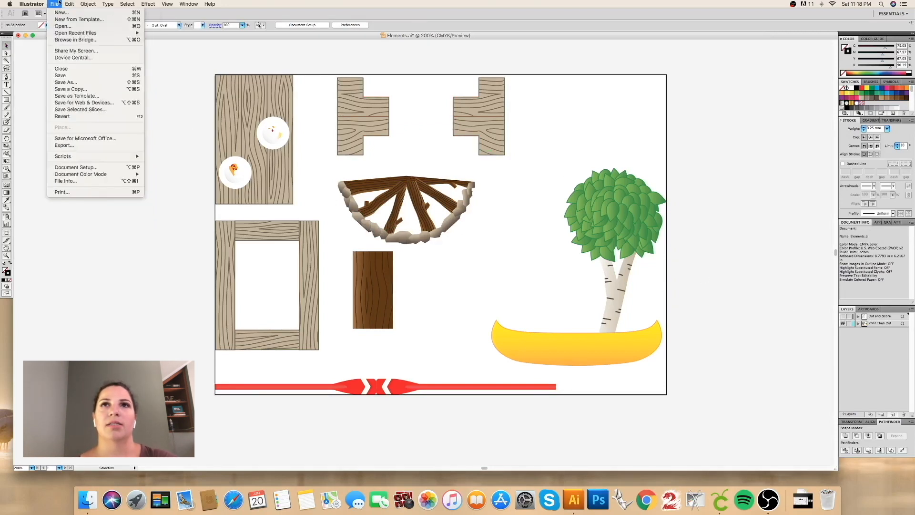
left_click(81, 102)
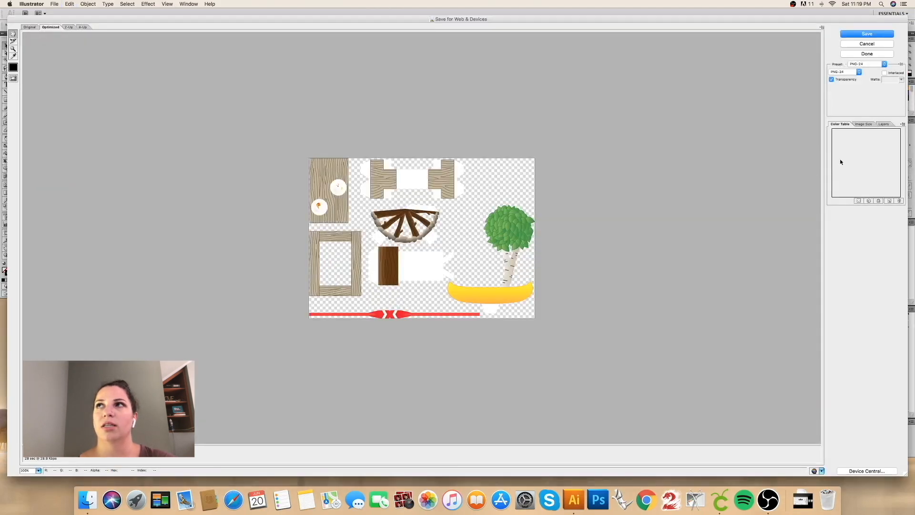
Step: Resize the transparent PNG-24 export to 1580 pixels wide and save it as Elements.png in the For Video folder
left_click(864, 124)
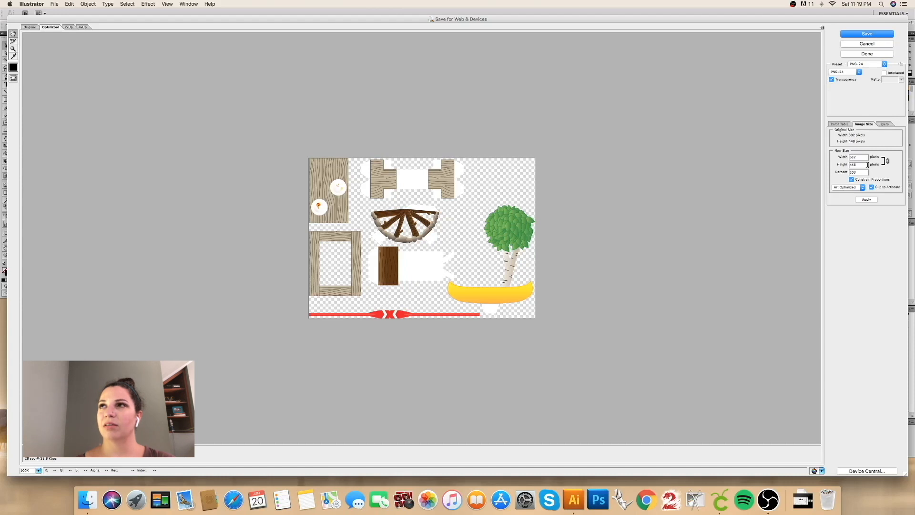
left_click_drag(863, 158, 832, 157)
type("1580")
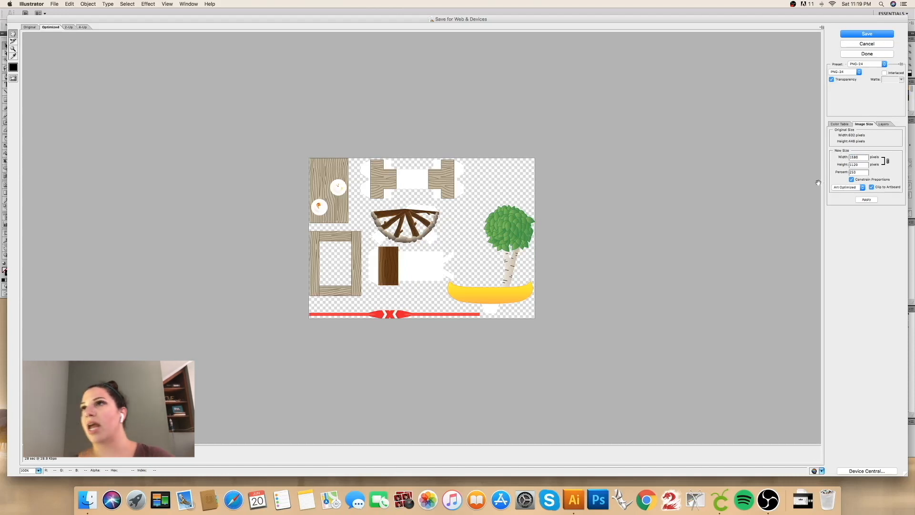
left_click(867, 200)
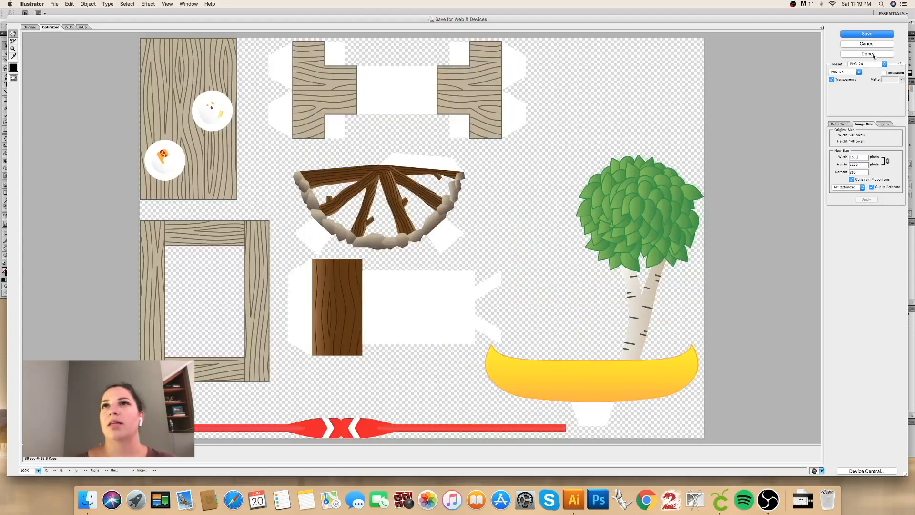
key("Return")
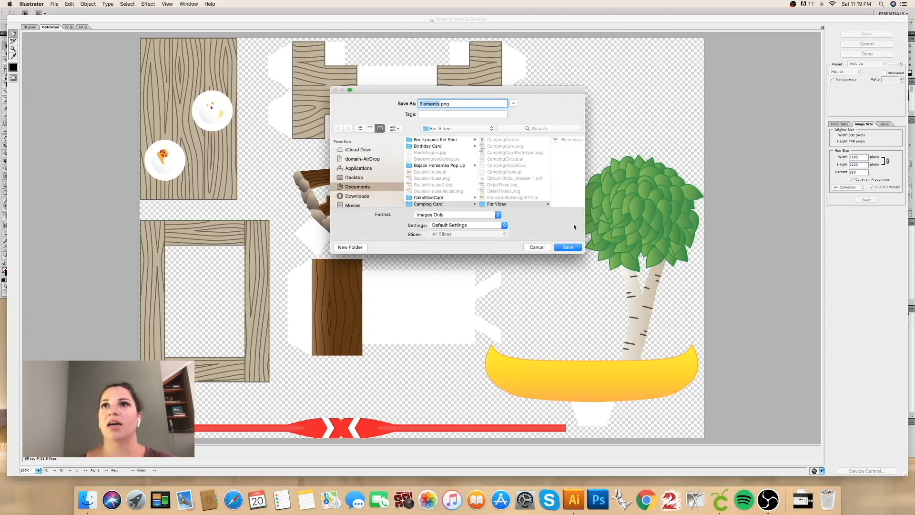
left_click(573, 247)
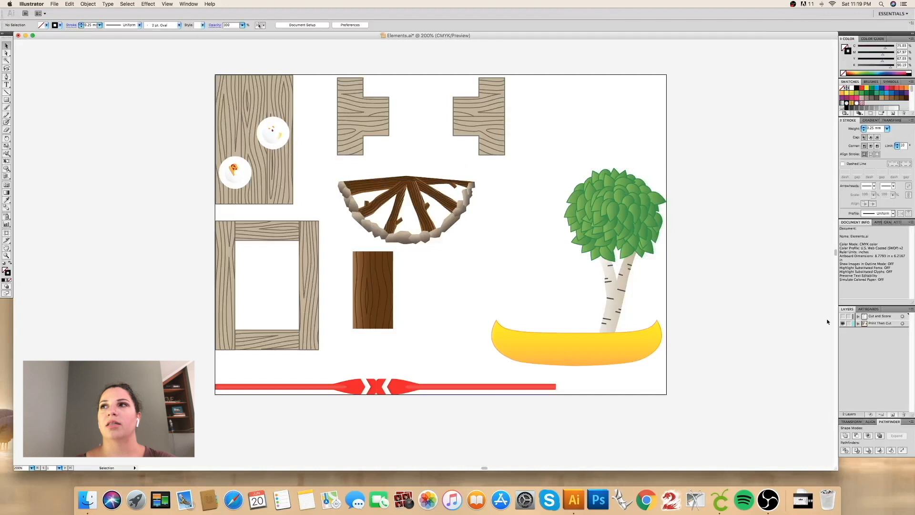
Step: Delete the Print Then Cut layer together with its artwork
left_click(903, 323)
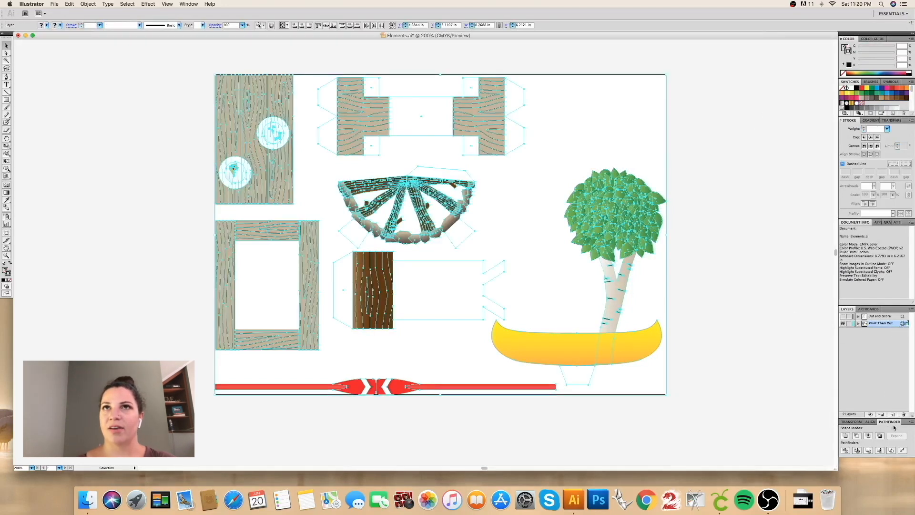
left_click(903, 414)
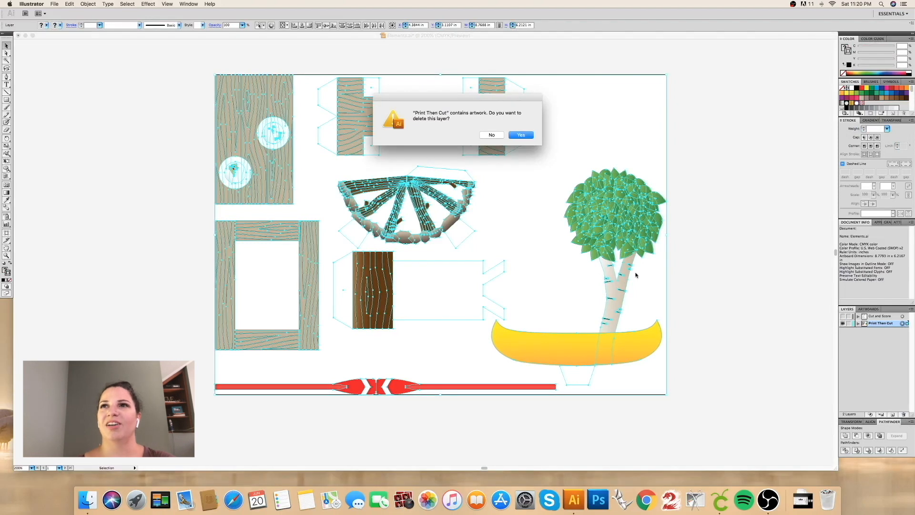
key("Return")
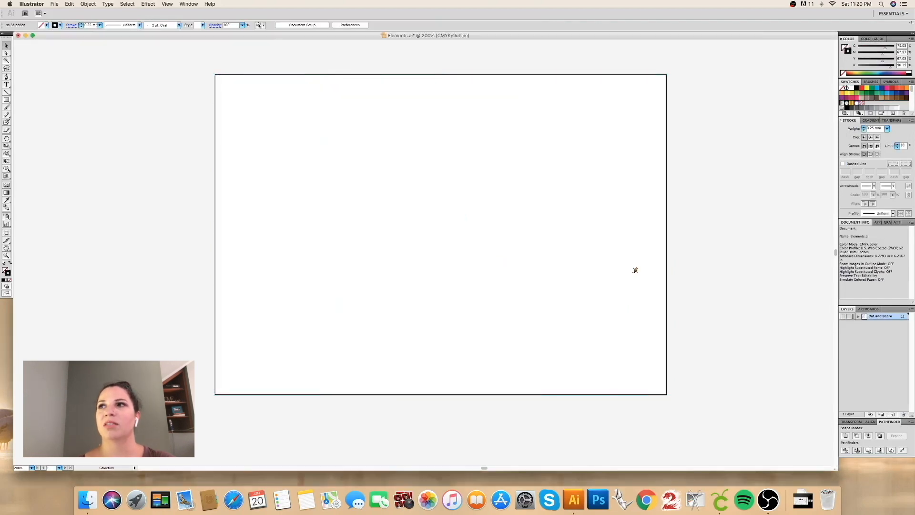
Step: Show the Cut and Score layer in preview mode and draw a rectangle about 8.78 x 6.22 in around the whole artboard
left_click(843, 316)
key("super+y")
left_click(6, 100)
left_click_drag(215, 74, 668, 394)
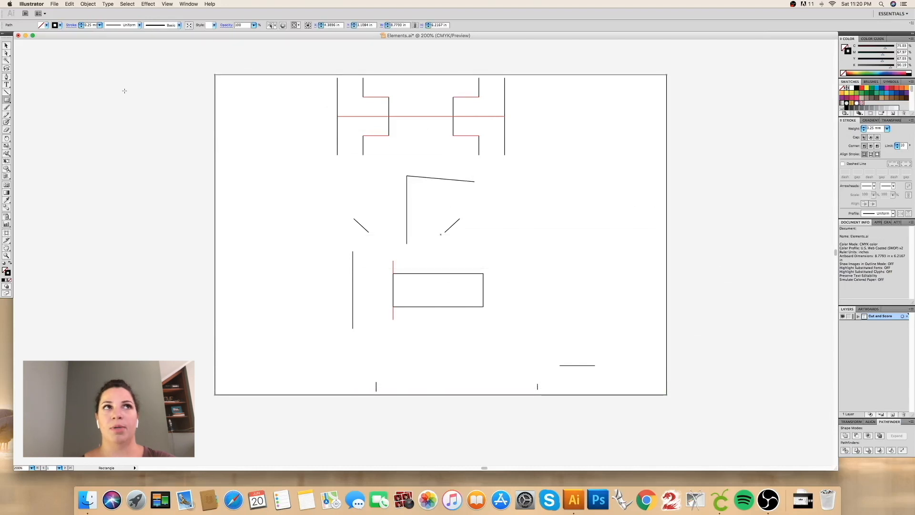
Step: Save the cut and score artwork as Elements.svg in the For Video folder with the SVG 1.1 profile, and close the document
left_click(54, 4)
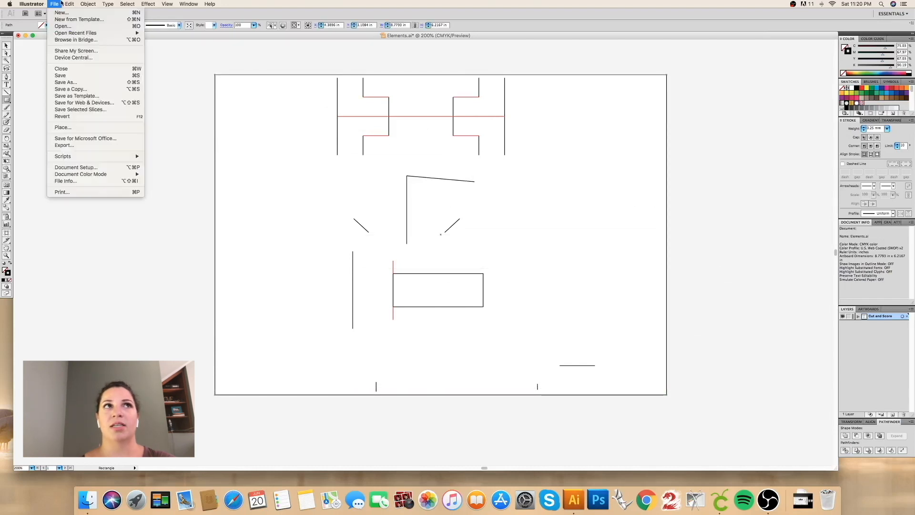
left_click(63, 83)
left_click(470, 220)
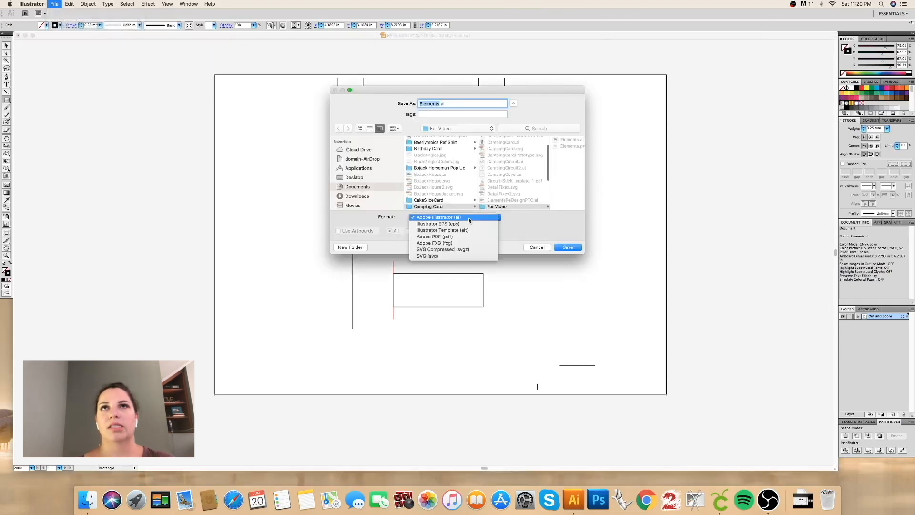
left_click(462, 256)
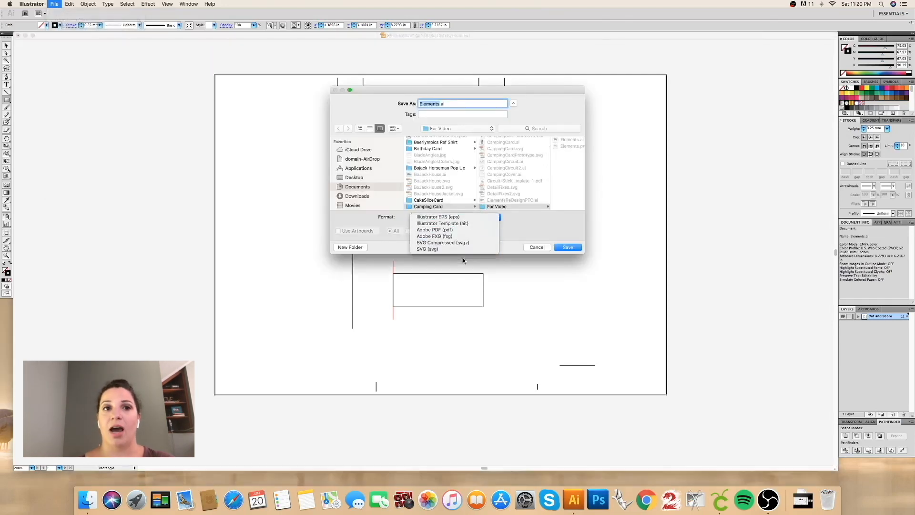
left_click(566, 247)
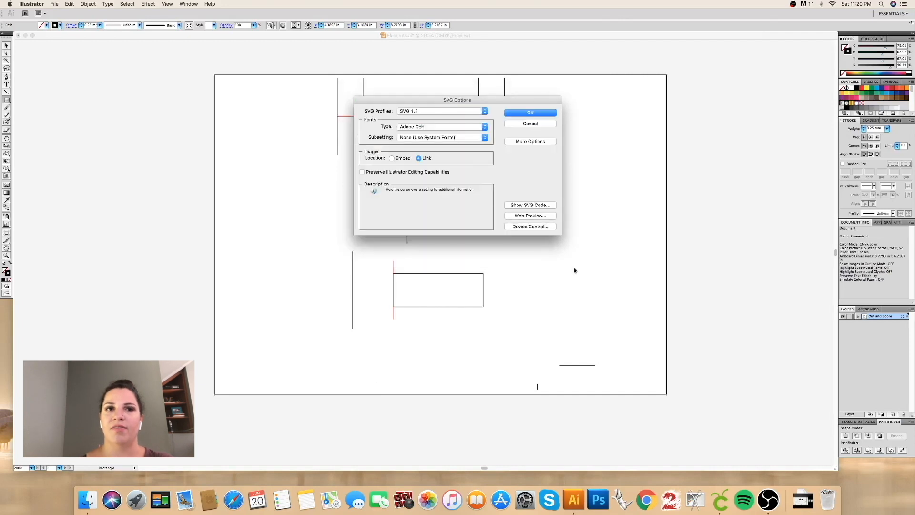
left_click(530, 113)
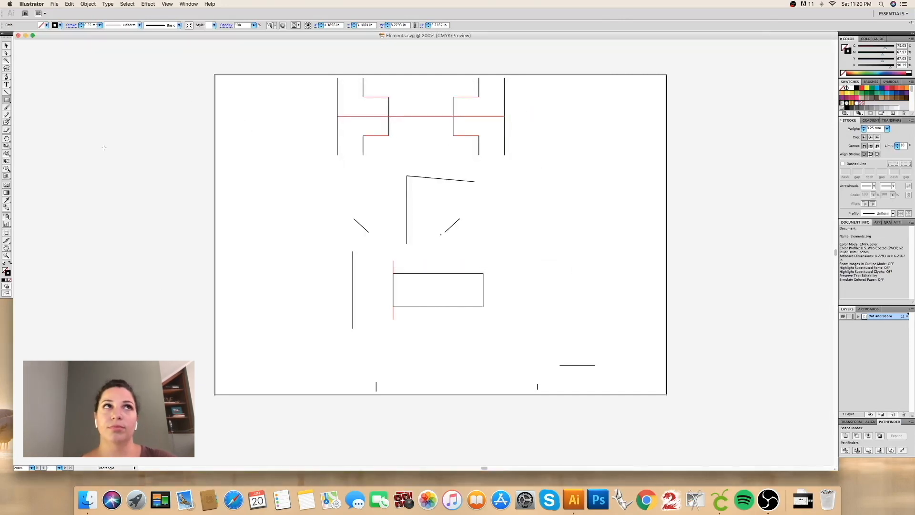
left_click(18, 36)
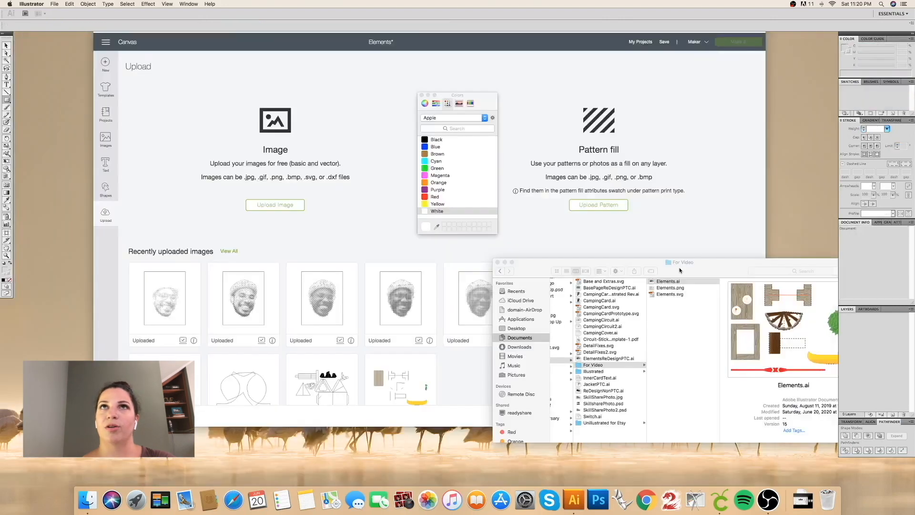
Step: Switch to Cricut Design Space and upload Elements.svg from the For Video folder as a vector image named Elements
left_click(635, 241)
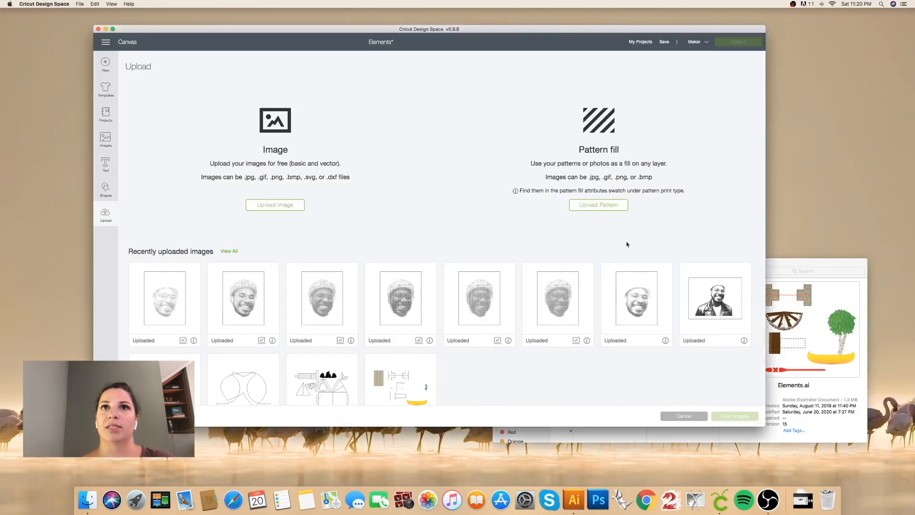
left_click(266, 205)
left_click(794, 265)
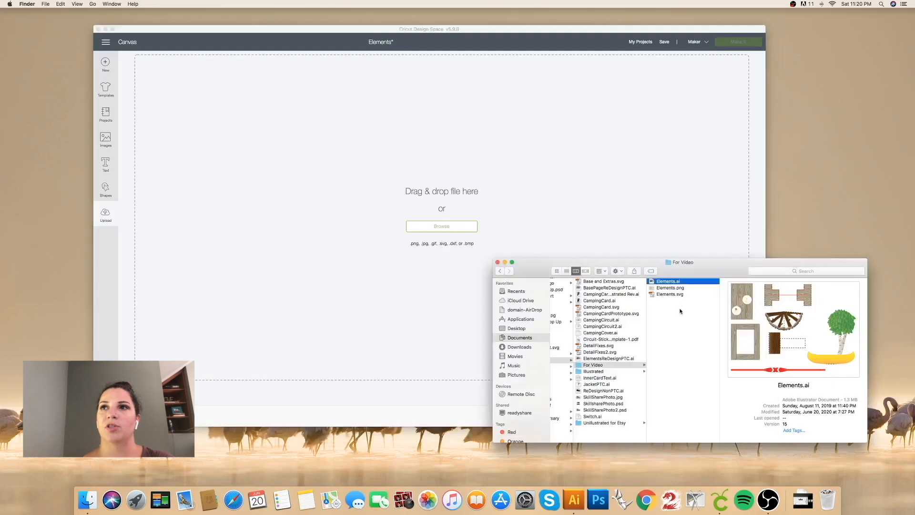
left_click(676, 295)
left_click_drag(676, 294, 602, 226)
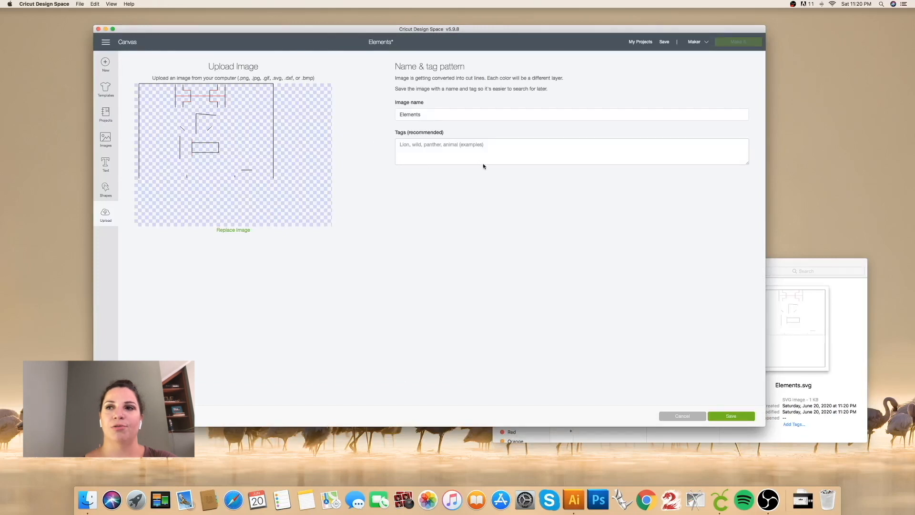
left_click(732, 416)
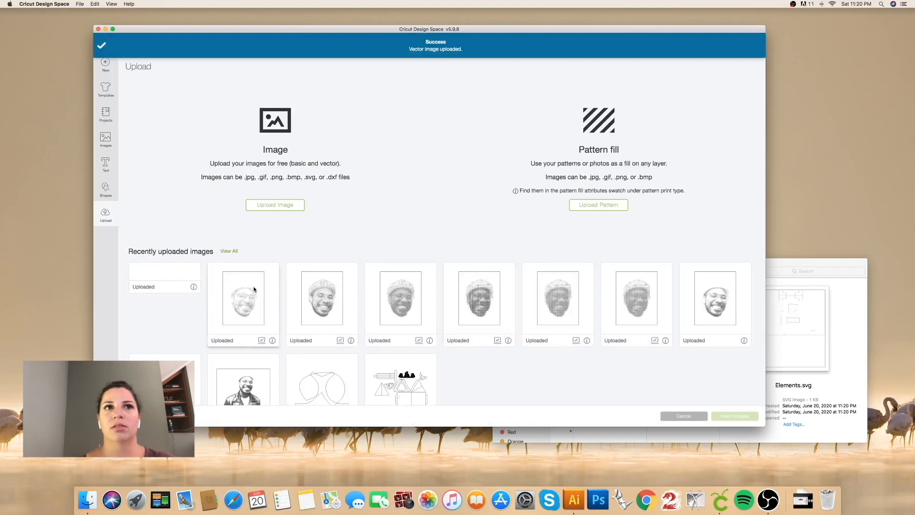
Step: Upload Elements.png as a Complex image and save it as a Print Then Cut image named Elements
left_click(279, 204)
left_click(817, 275)
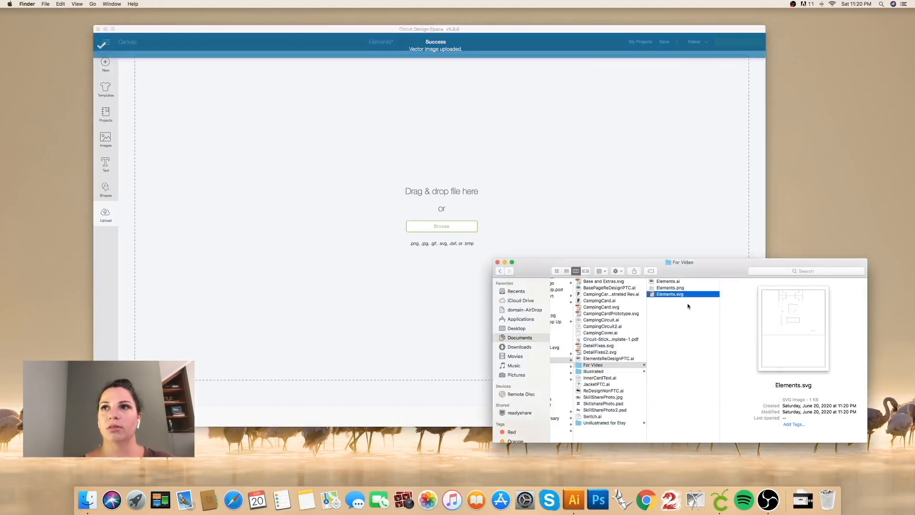
left_click(690, 288)
left_click_drag(690, 288, 591, 235)
left_click(490, 212)
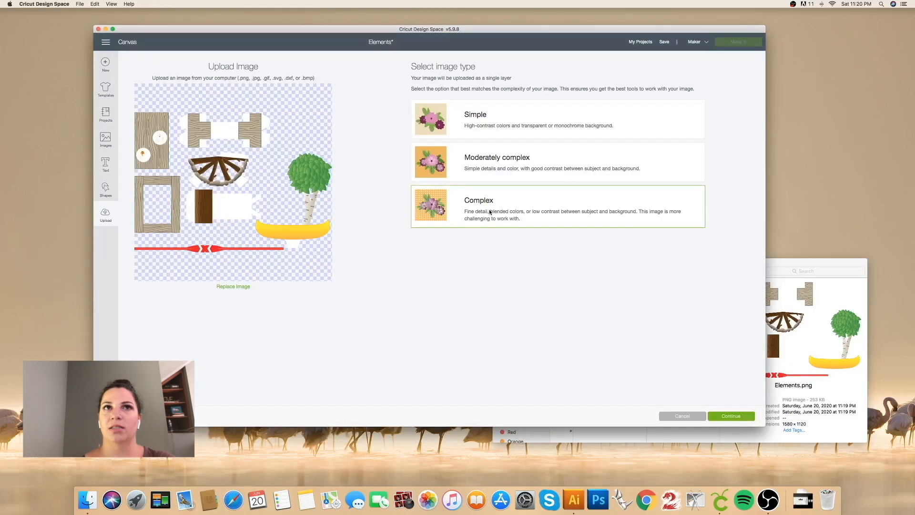
left_click(727, 415)
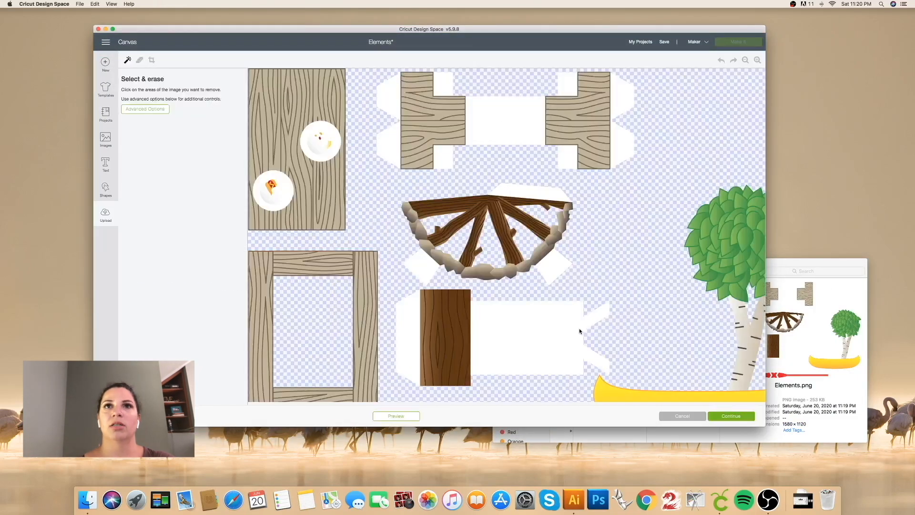
left_click(732, 415)
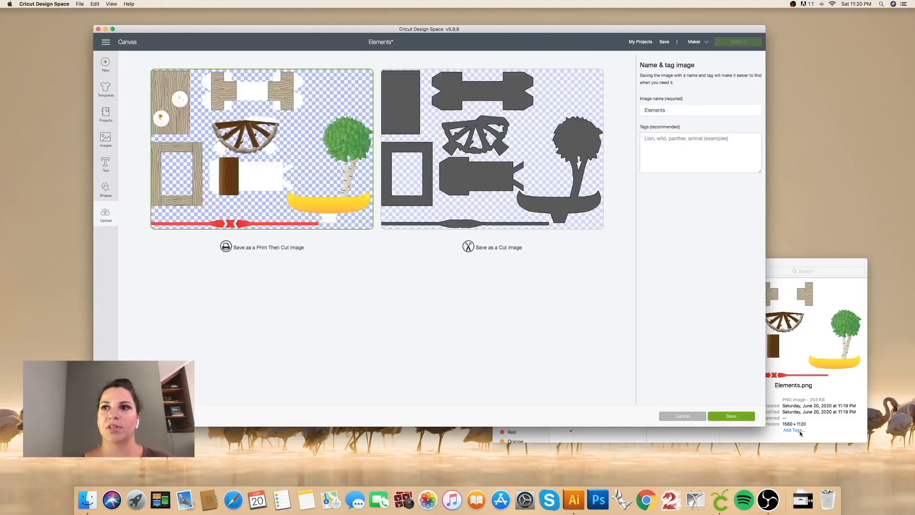
left_click(729, 416)
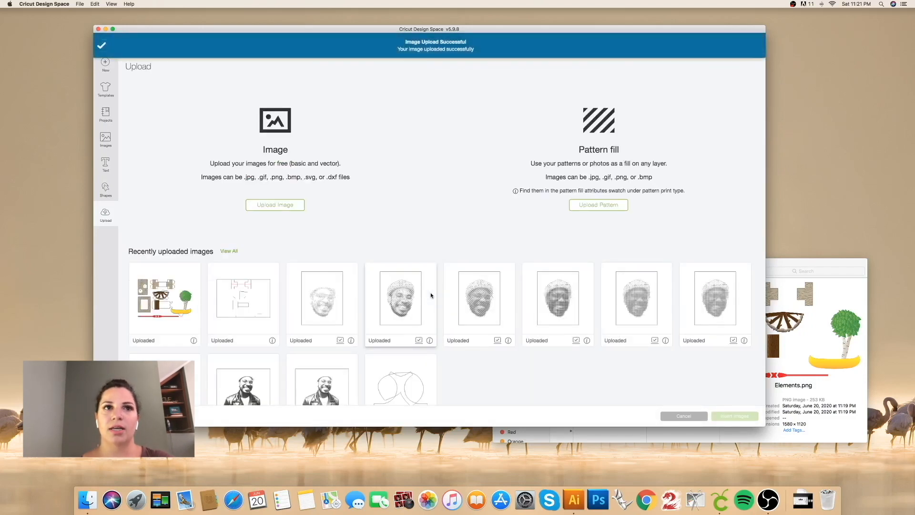
Step: Insert the uploaded Elements vector lines and the Elements print artwork together onto the canvas
left_click(224, 328)
left_click(180, 330)
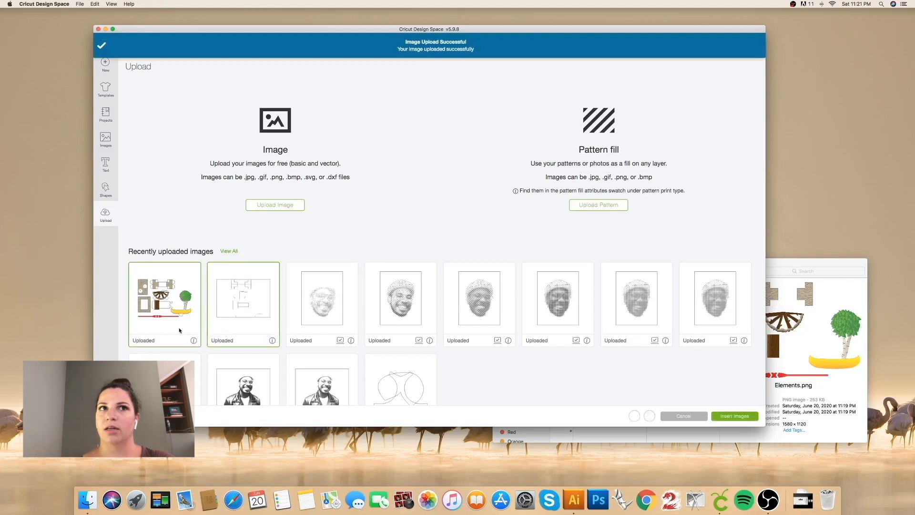
left_click(734, 416)
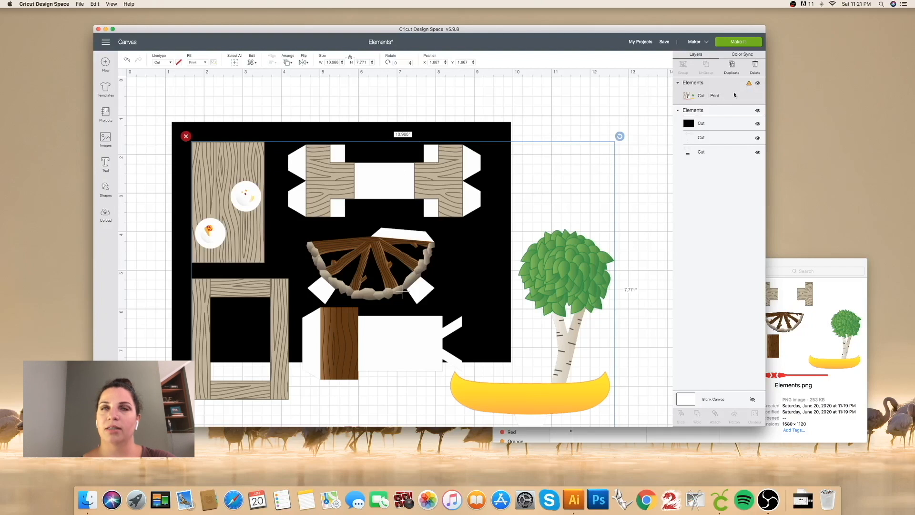
Step: Compare the sizes of the two Elements groups and set the print artwork's width to 8.779 in
left_click(728, 112)
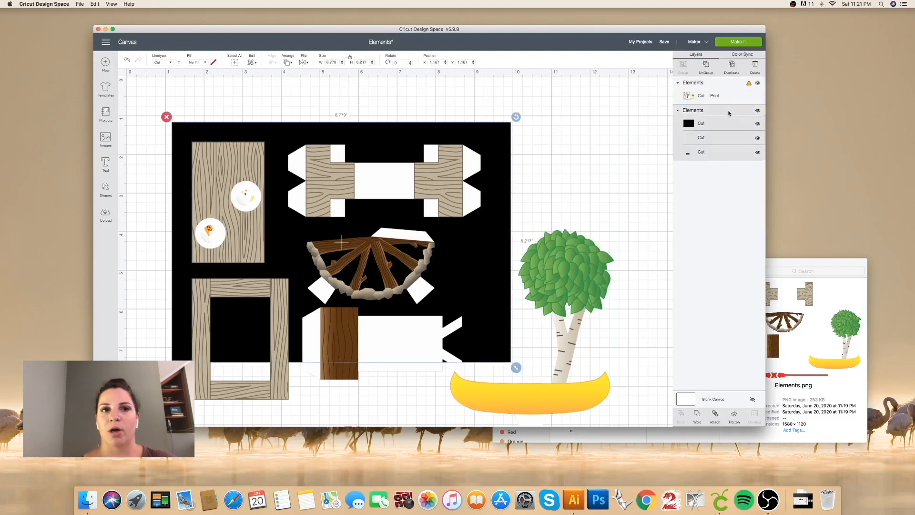
left_click(722, 93)
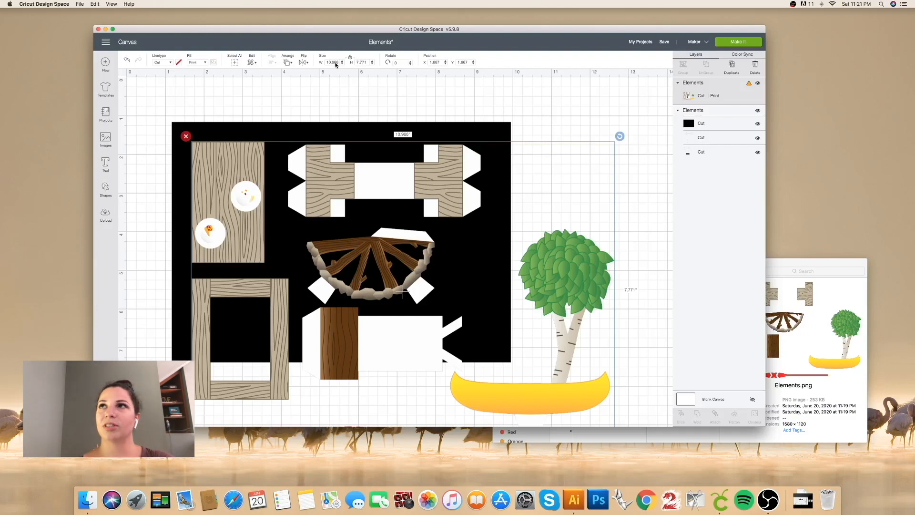
left_click(707, 112)
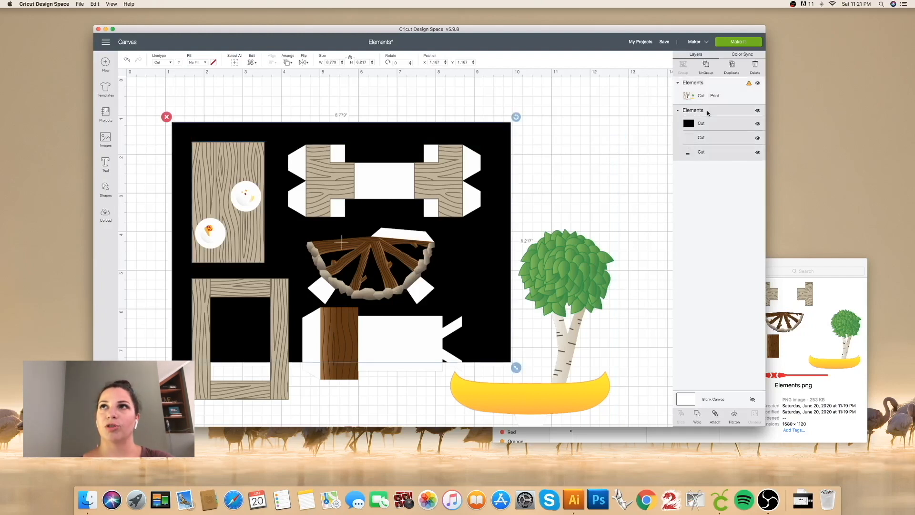
left_click(698, 85)
left_click(335, 62)
type("8")
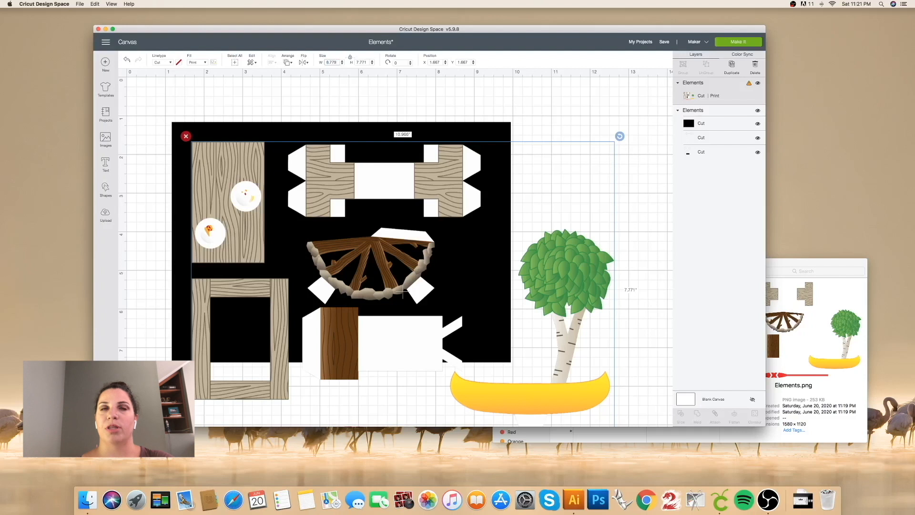
type(".779")
key("Return")
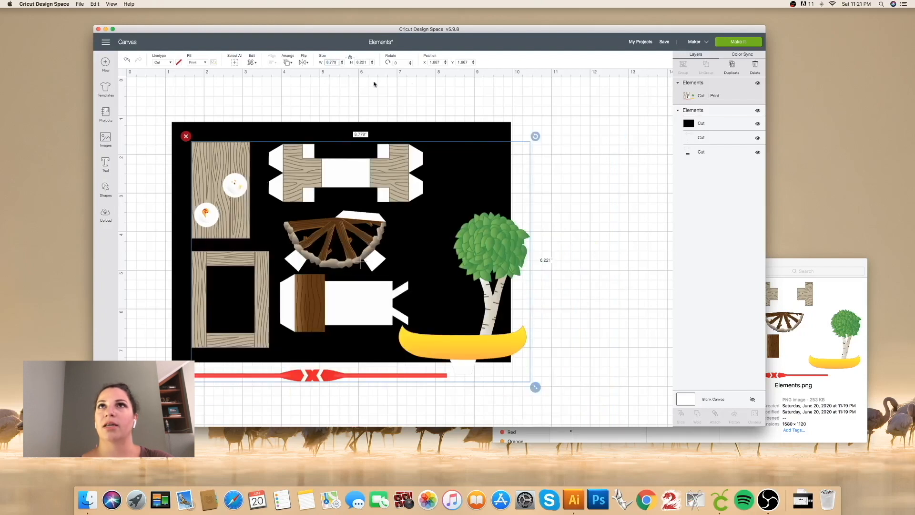
Step: Position the print artwork at X 1 and Y 1
left_click(442, 63)
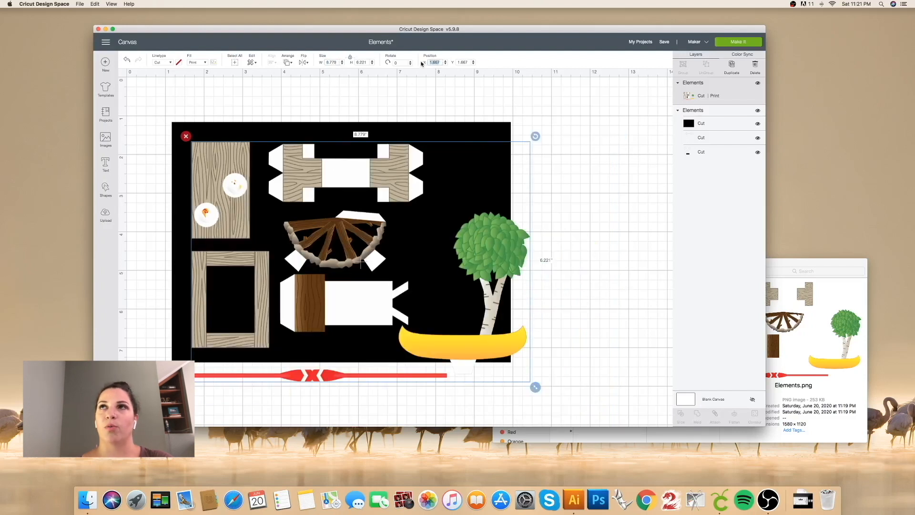
type("1")
key("Tab")
type("1")
key("Return")
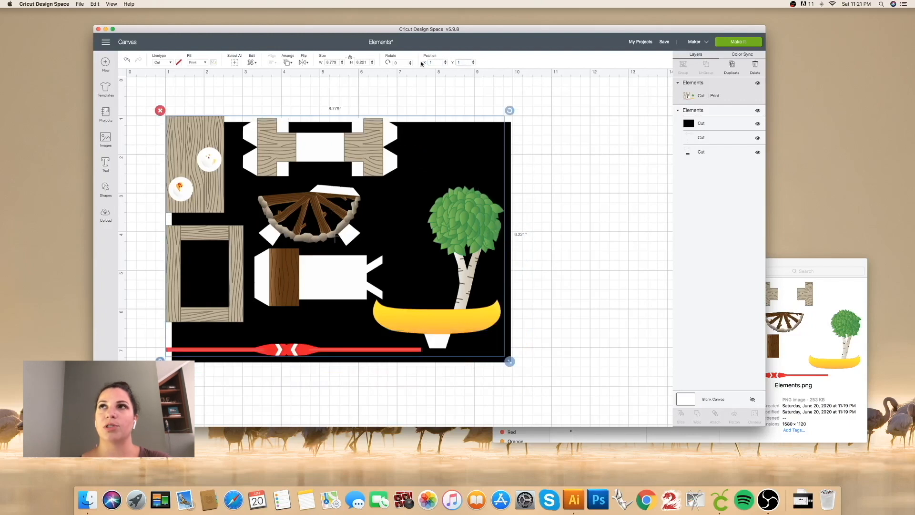
Step: Align the cut and score line group with the artwork by setting its position to X 1 and Y 1
left_click(719, 111)
left_click(438, 62)
type("1")
key("Tab")
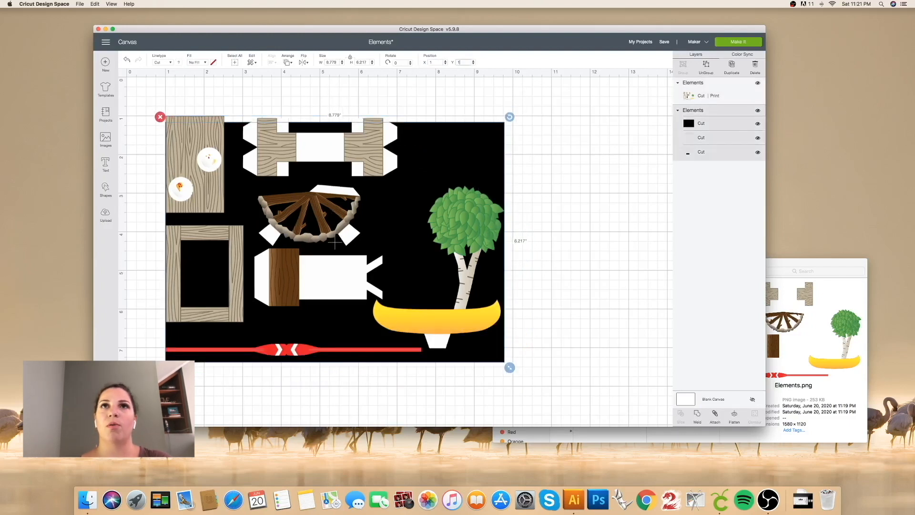
type("1")
key("Return")
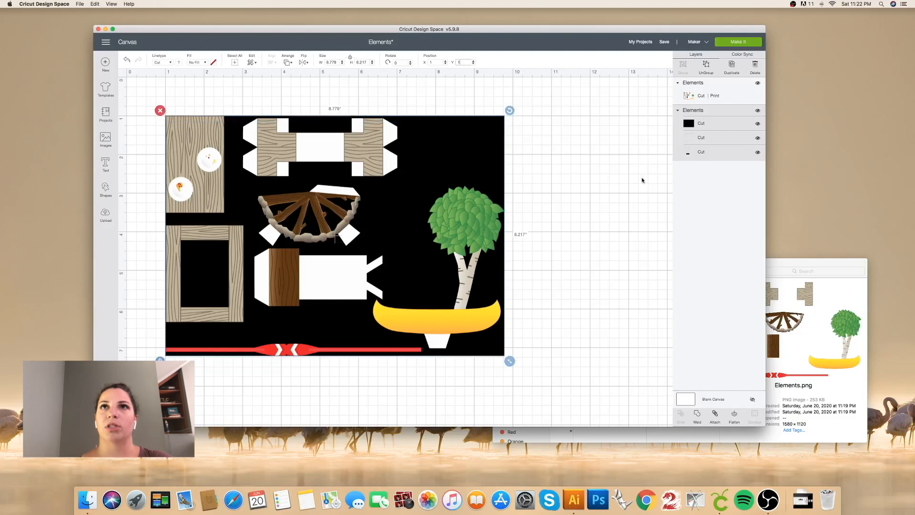
Step: Delete the large black background rectangle and bring the remaining line group in front of the print artwork
left_click(718, 125)
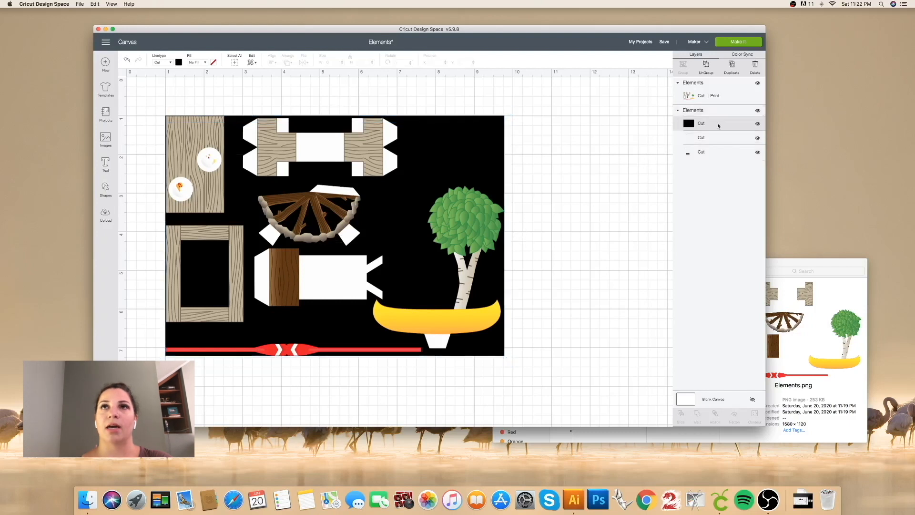
left_click(755, 67)
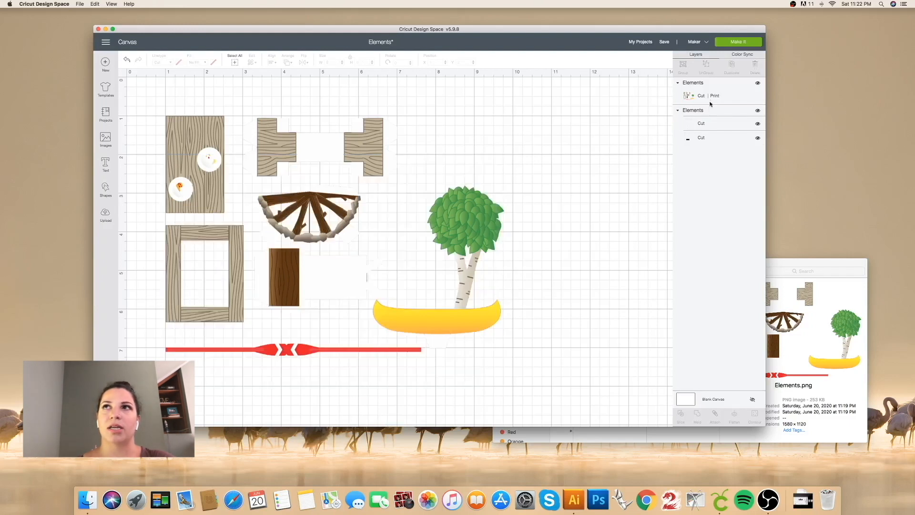
key("ctrl+z")
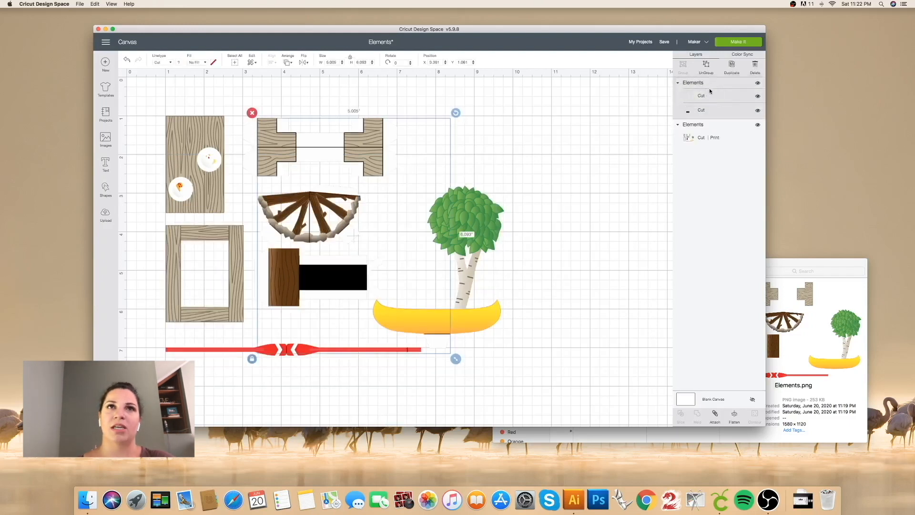
Step: Change the linetype of the black layer in the line group from Cut to Score
left_click(714, 110)
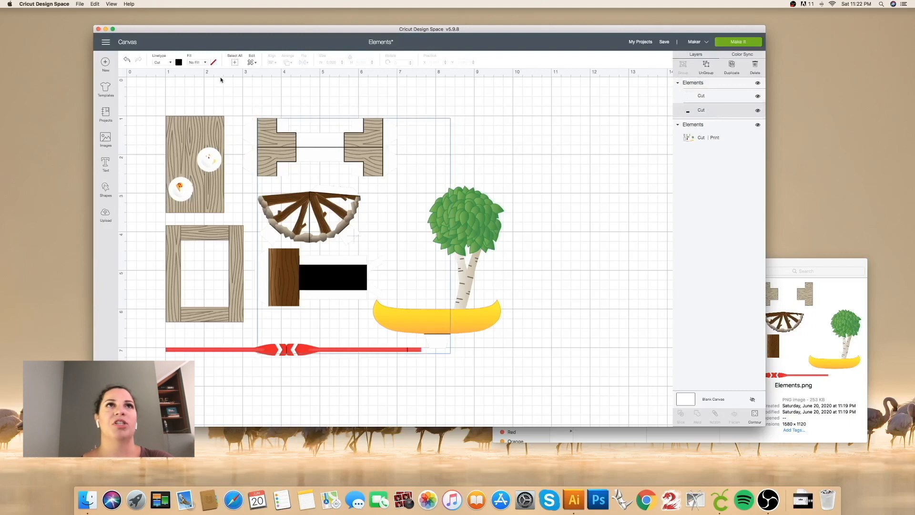
left_click(172, 63)
left_click(170, 90)
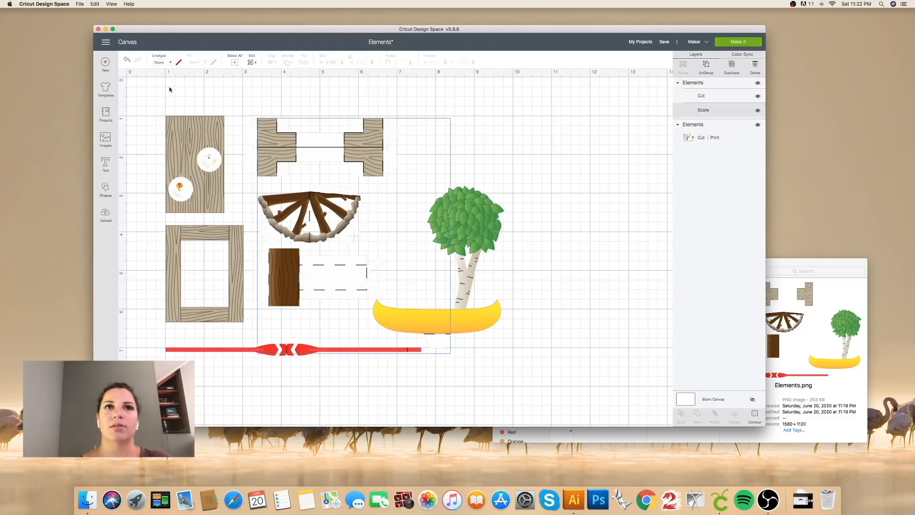
Step: Select both Elements groups and attach the cut and score lines to the print artwork
left_click(721, 86)
left_click(715, 126, "shift")
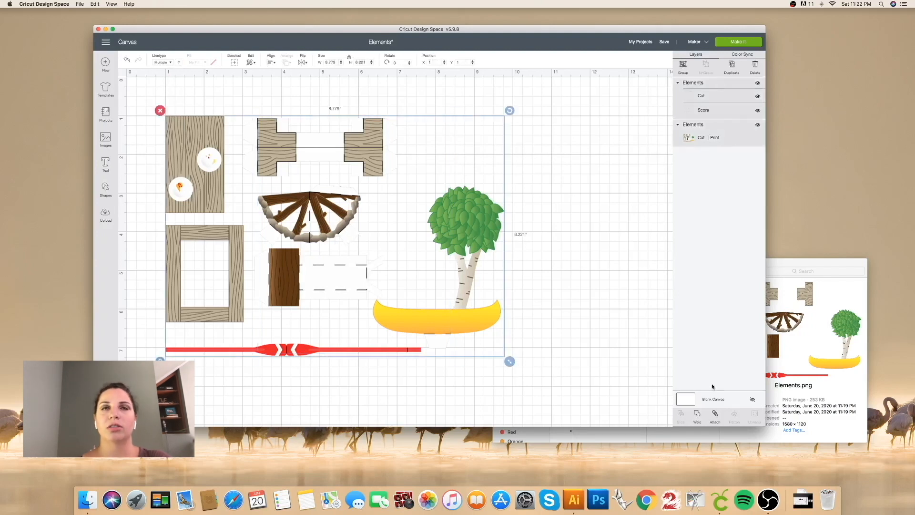
left_click(715, 414)
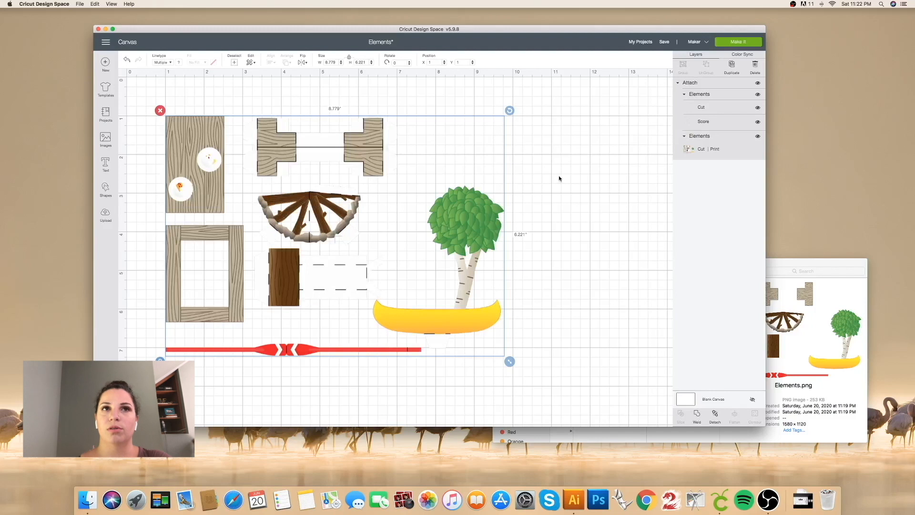
Step: Save the Elements project and send it to mat preparation with Make It
left_click(667, 45)
left_click(672, 53)
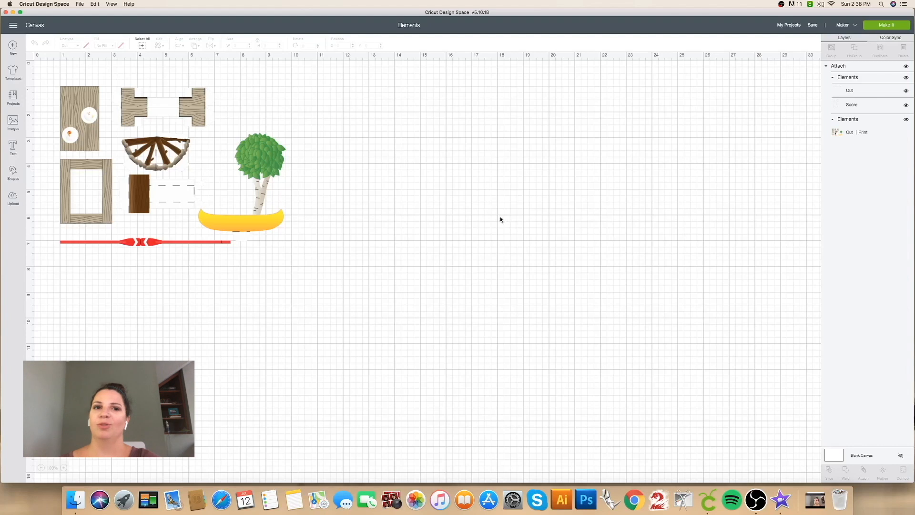
left_click(890, 26)
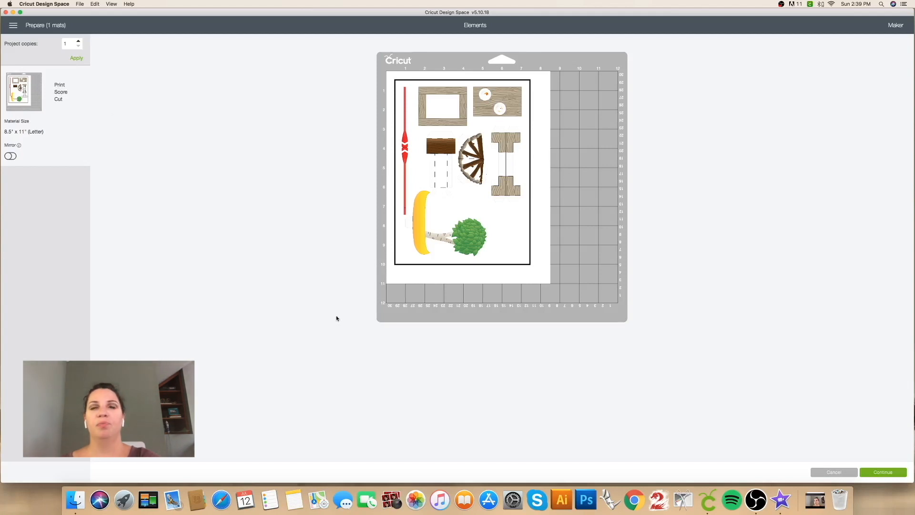
Step: Continue from mat preparation to the make stage and send the Elements artwork to the printer
left_click(887, 473)
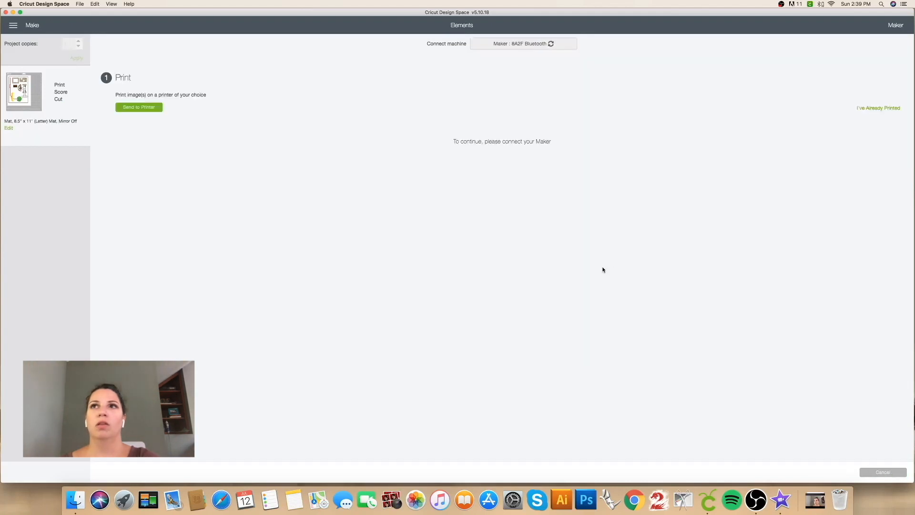
left_click(144, 108)
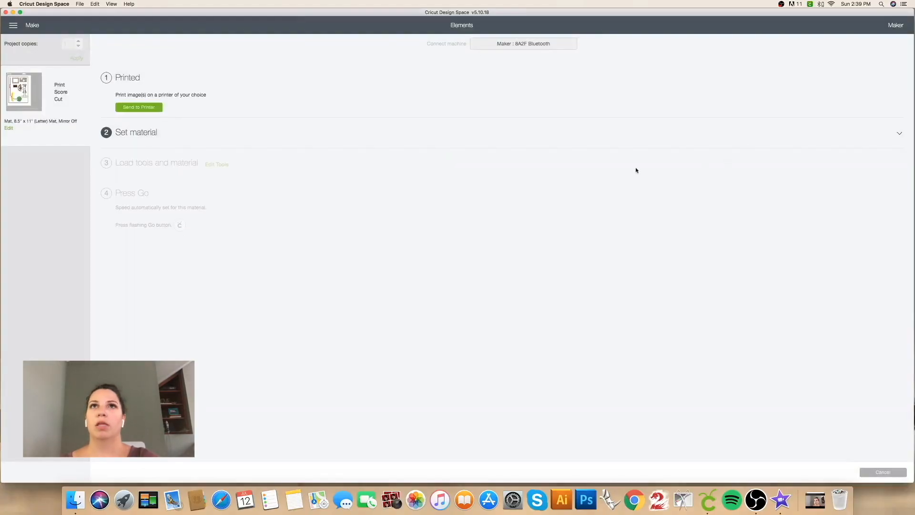
Step: Open the material settings and look through the popular materials and the full list of compatible materials
left_click(491, 131)
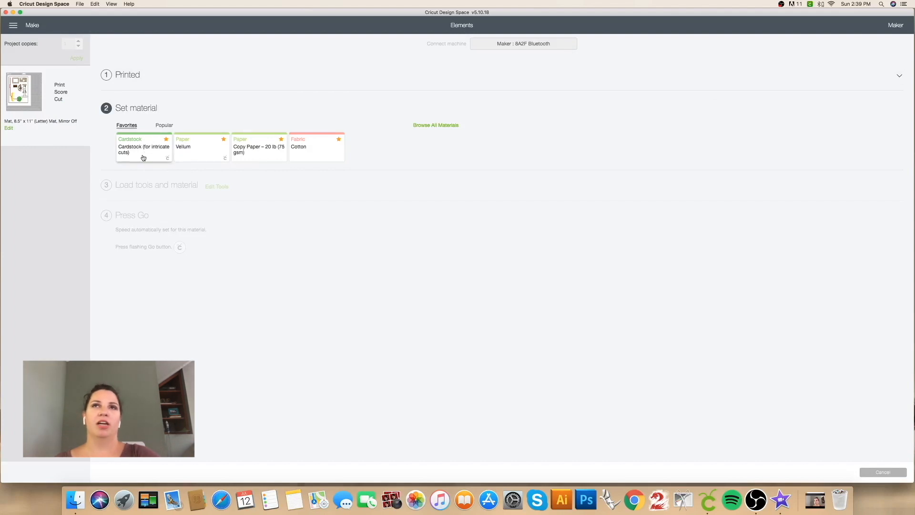
left_click(164, 125)
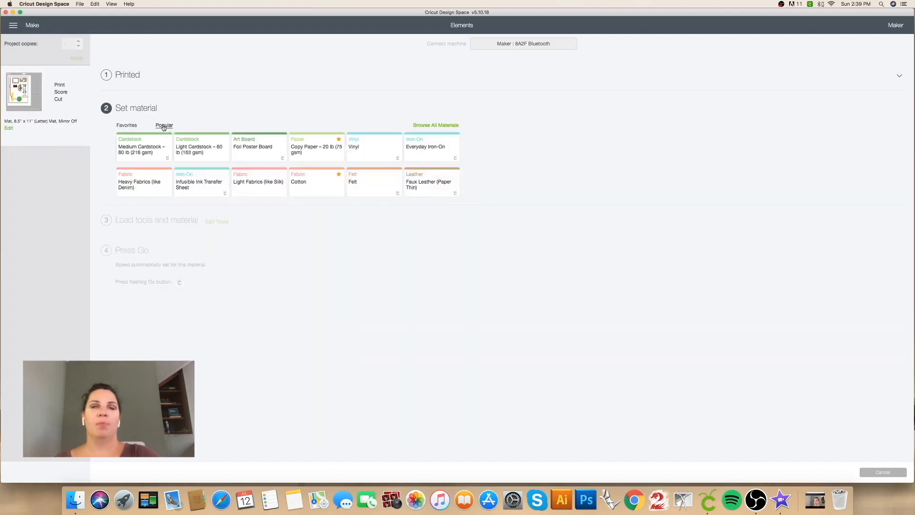
left_click(442, 126)
scroll(484, 270, "down", 5)
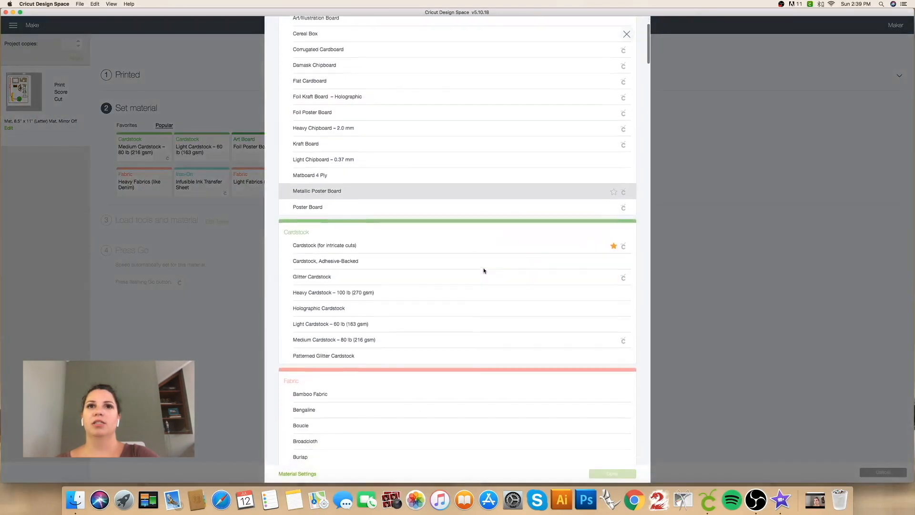
scroll(483, 271, "down", 15)
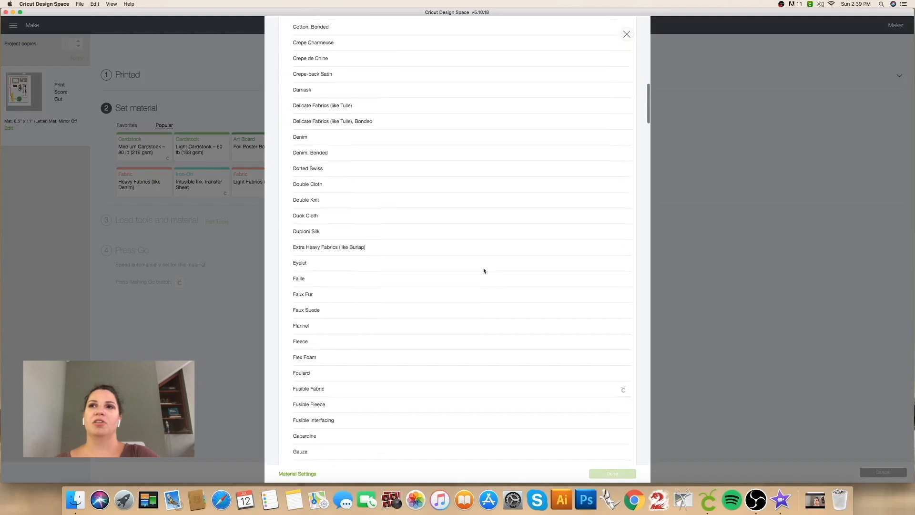
scroll(484, 271, "down", 20)
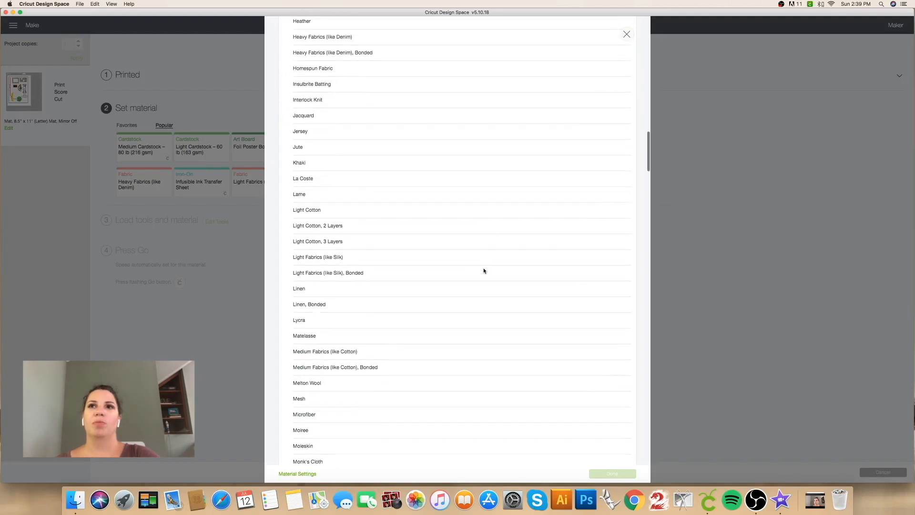
scroll(484, 270, "down", 20)
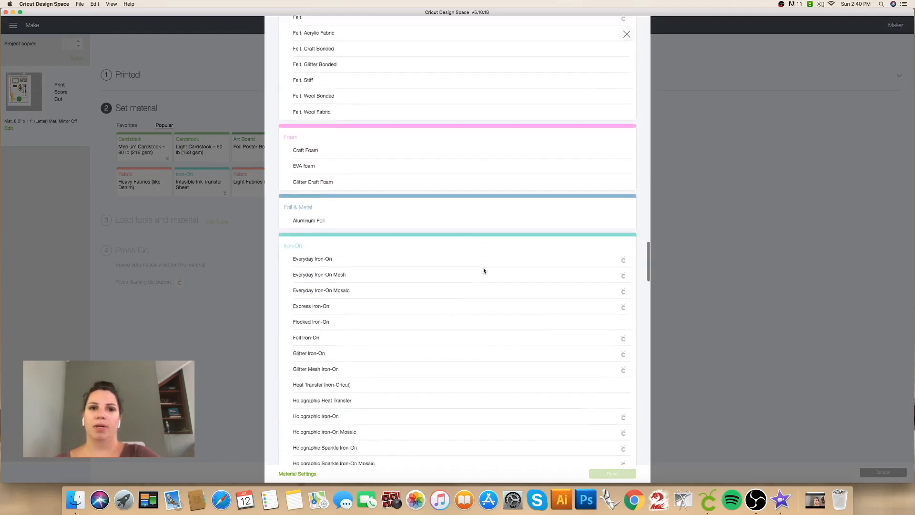
scroll(484, 270, "down", 6)
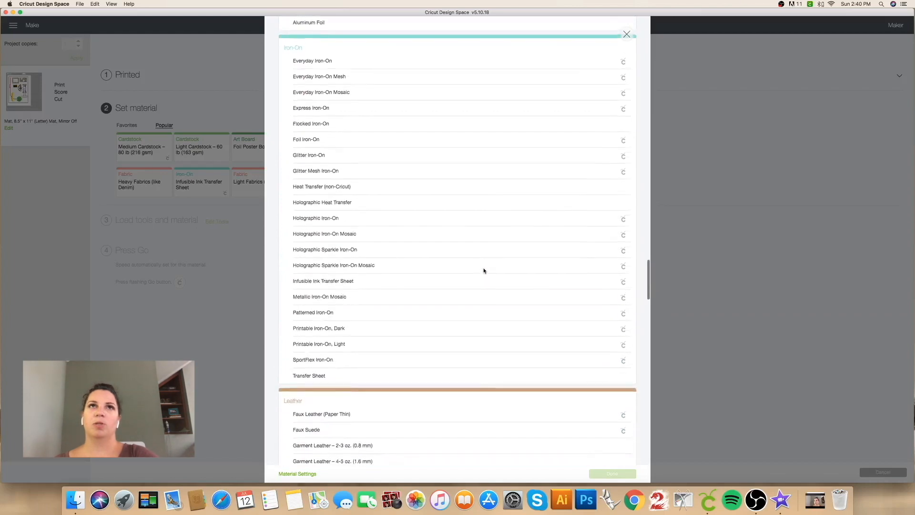
scroll(484, 270, "down", 8)
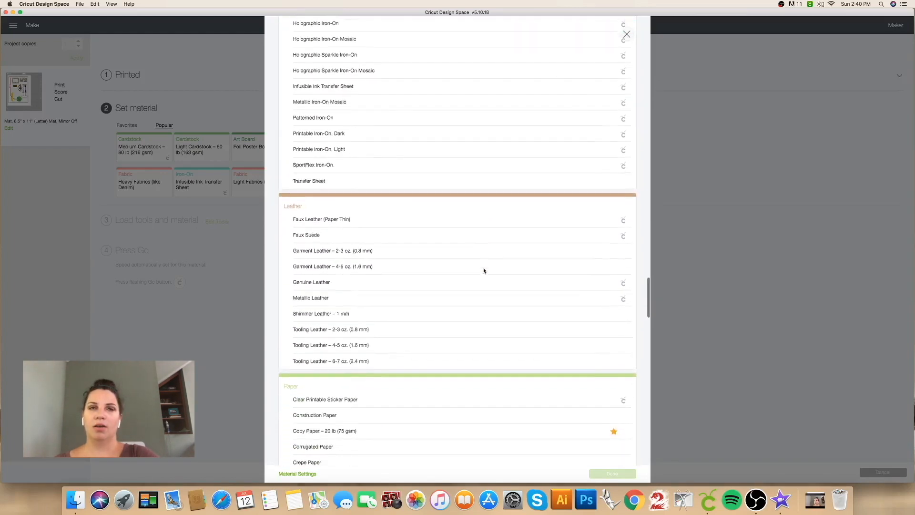
scroll(484, 270, "down", 2)
scroll(484, 270, "up", 20)
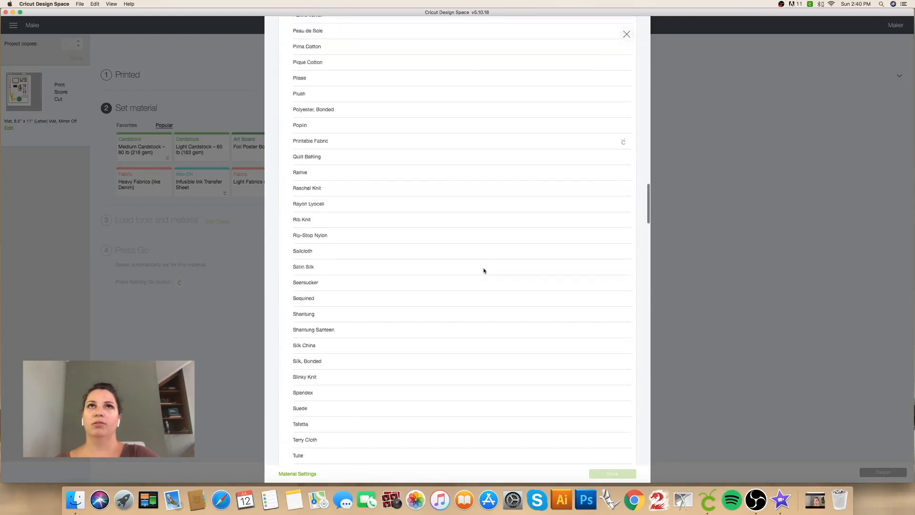
scroll(484, 271, "up", 20)
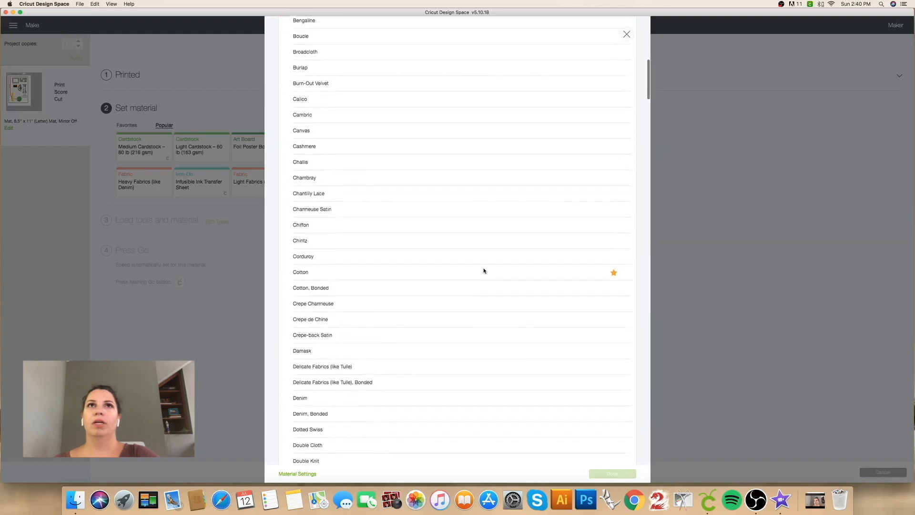
scroll(483, 270, "up", 20)
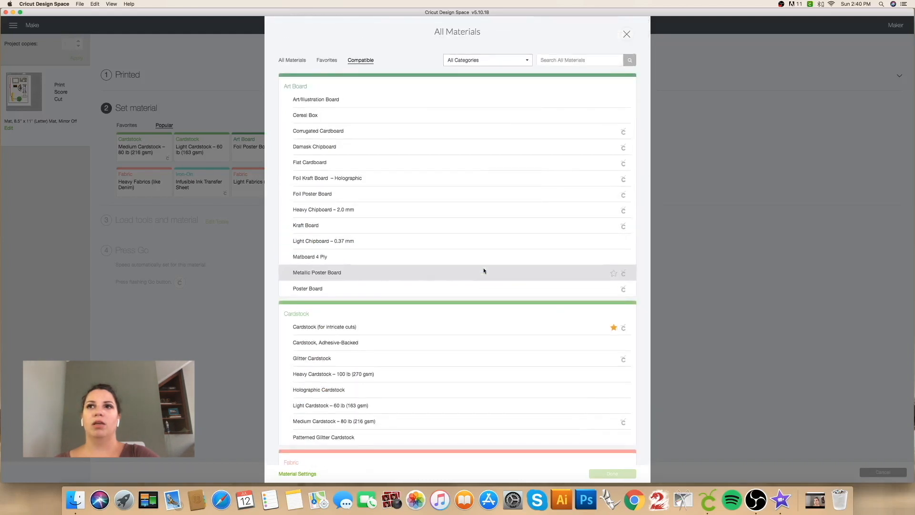
Step: Set the project's material to Cardstock (for intricate cuts) and preview the enlarged mat layout
left_click(447, 327)
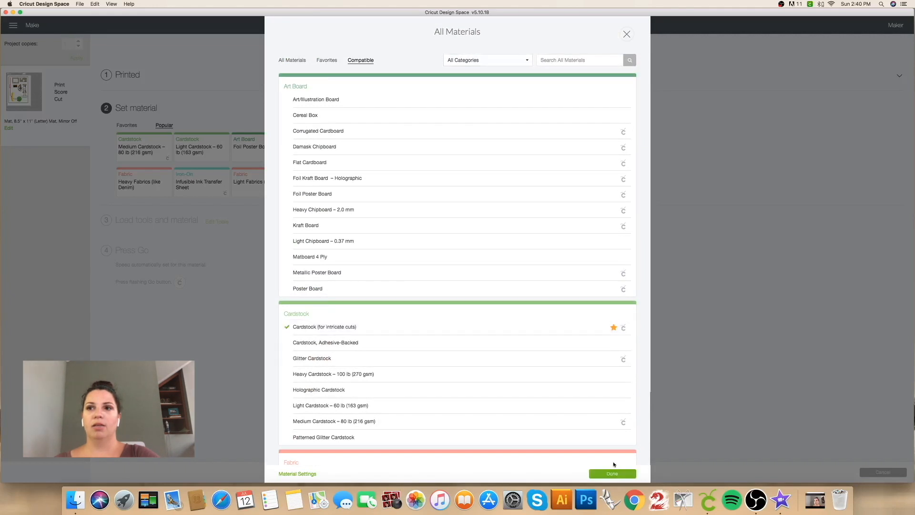
left_click(608, 474)
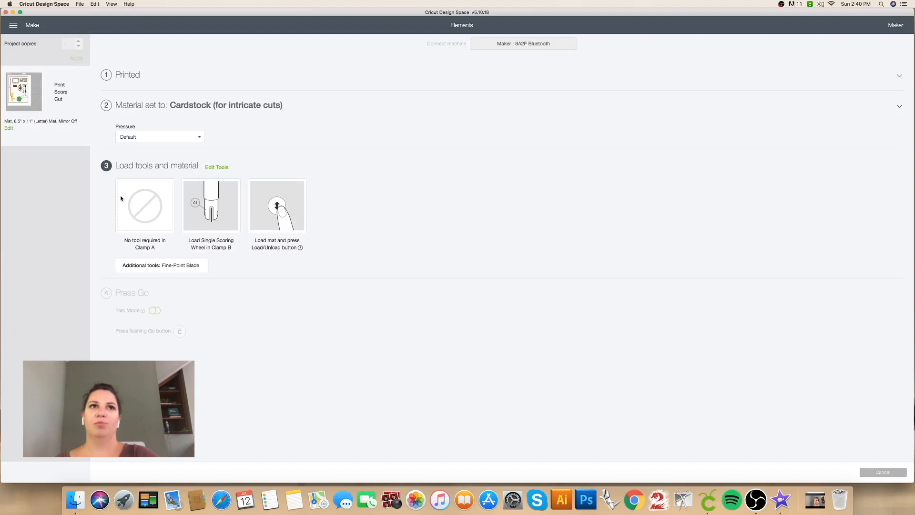
mouse_move(20, 93)
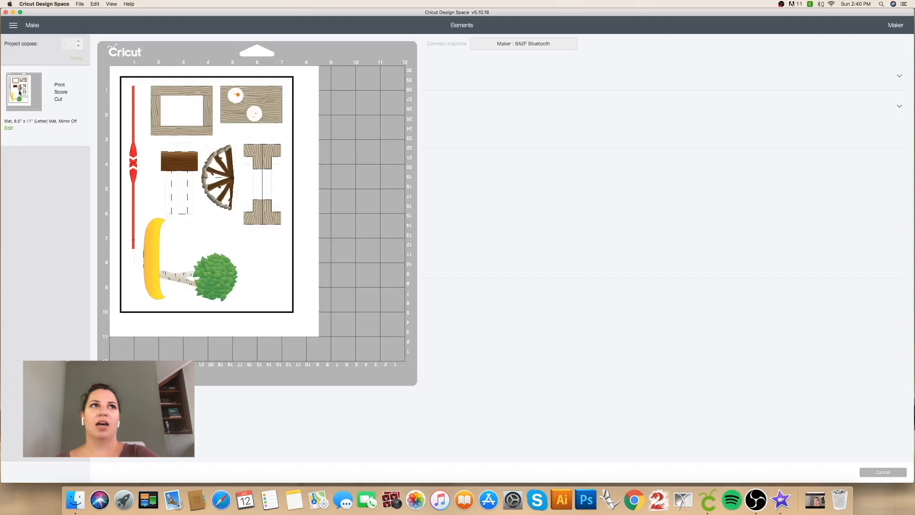